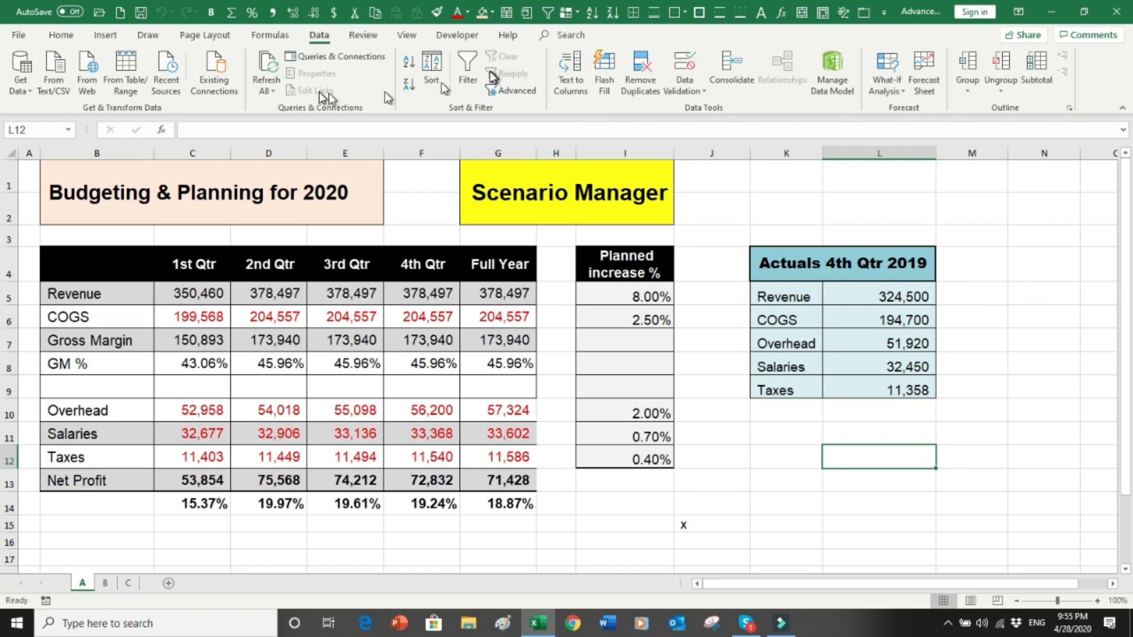
click(318, 37)
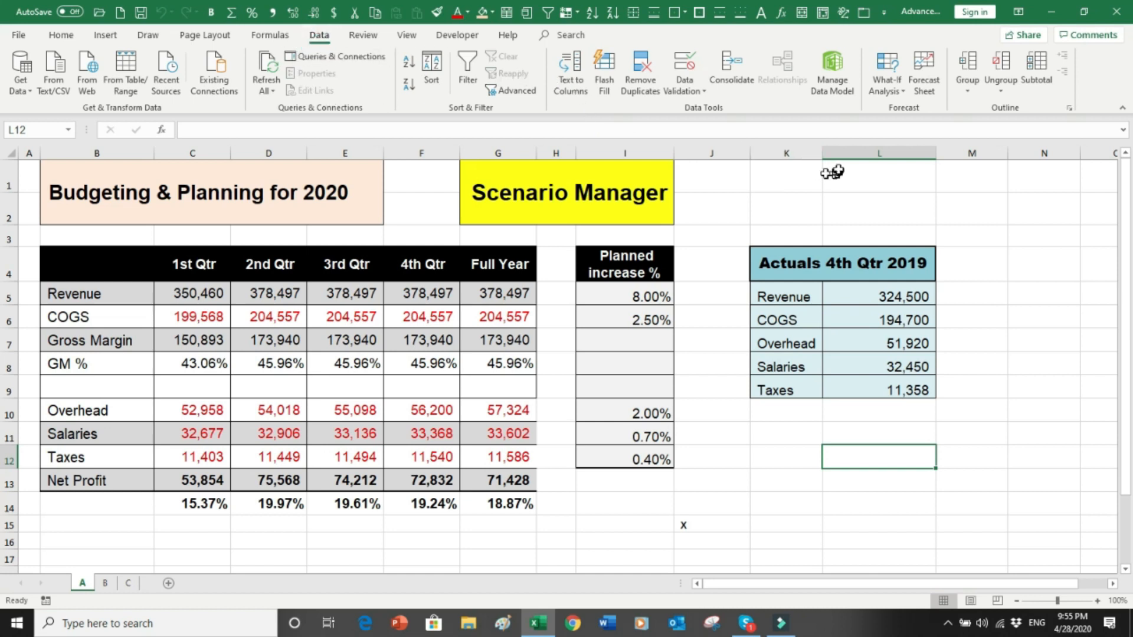
click(904, 92)
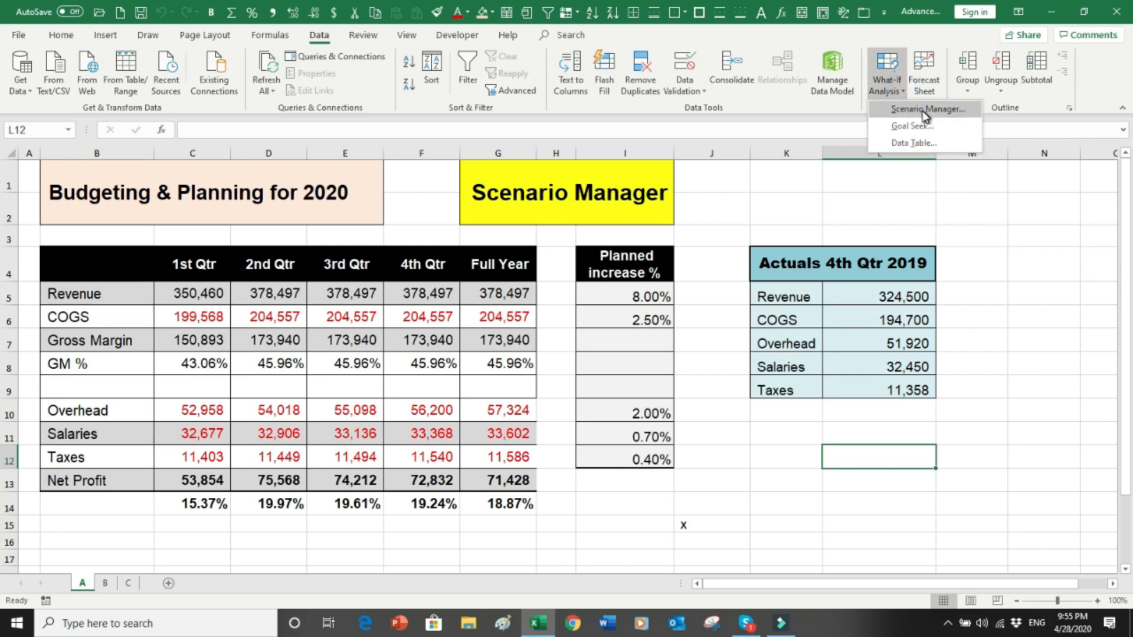
click(805, 206)
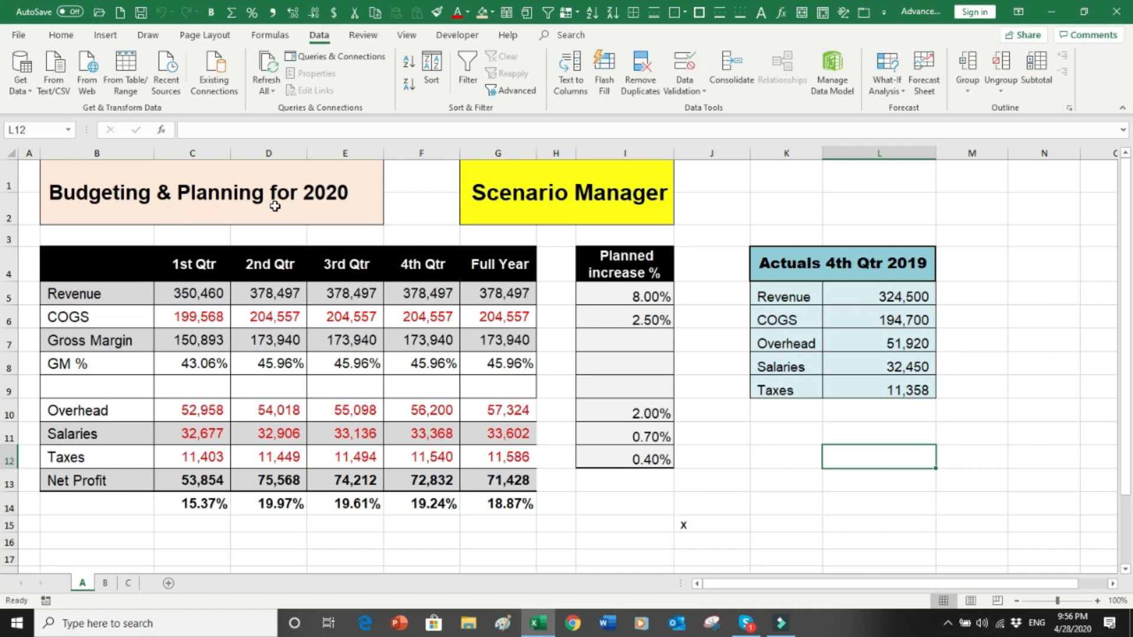
Examine the budget table's line items and quarterly formulas, the planned increase percentages and the 4th Qtr 2019 actuals
drag(90, 295, 80, 481)
click(198, 292)
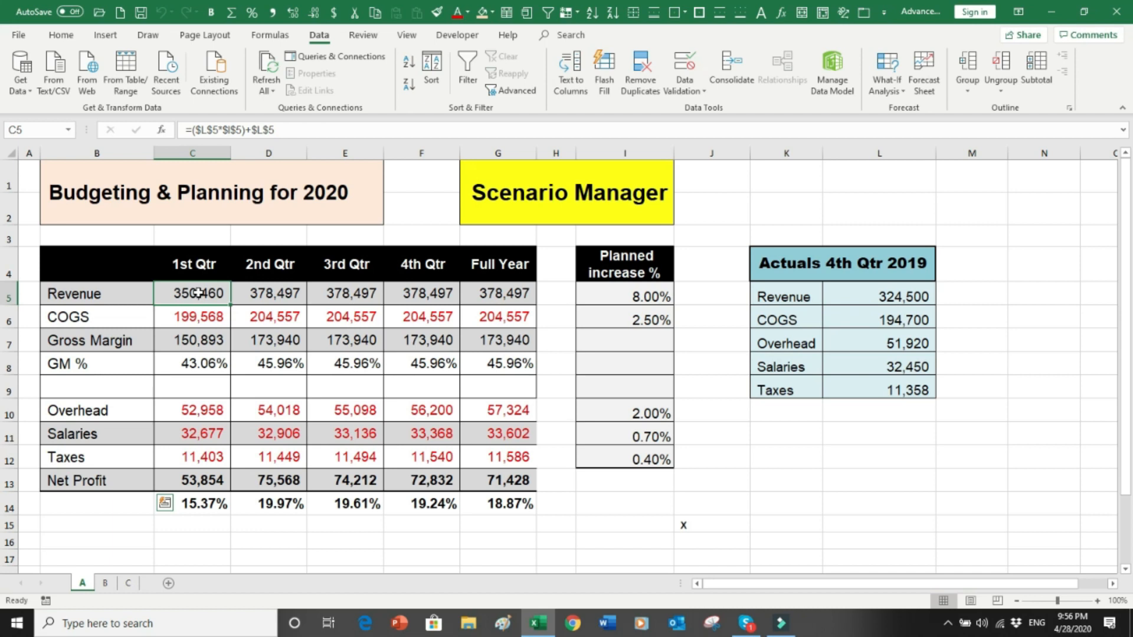
drag(197, 292, 280, 298)
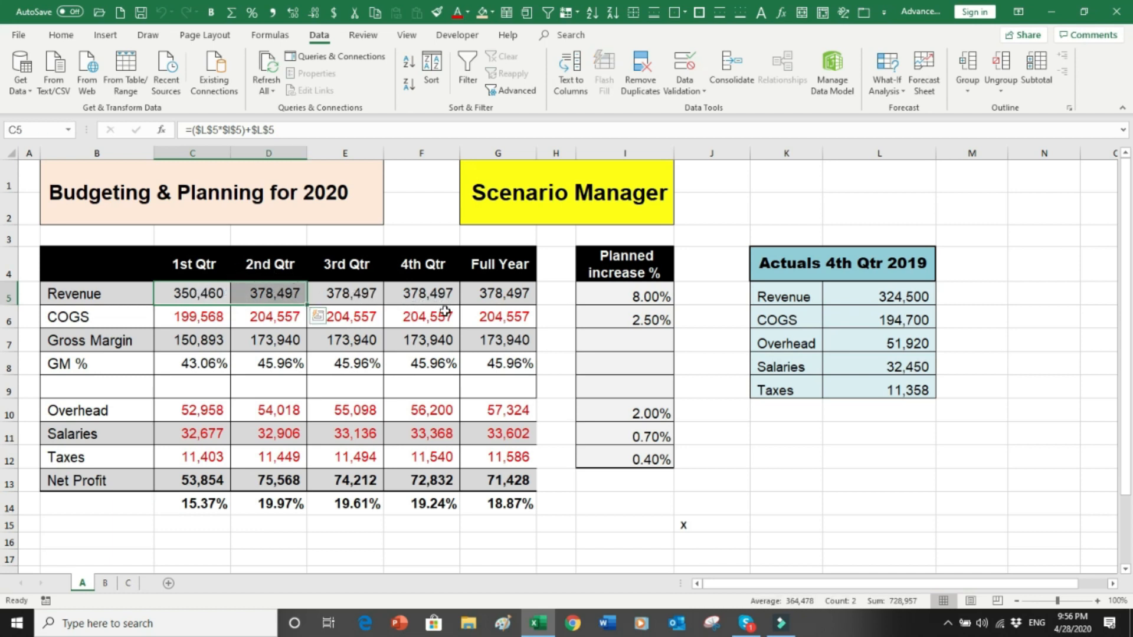
drag(499, 294, 501, 481)
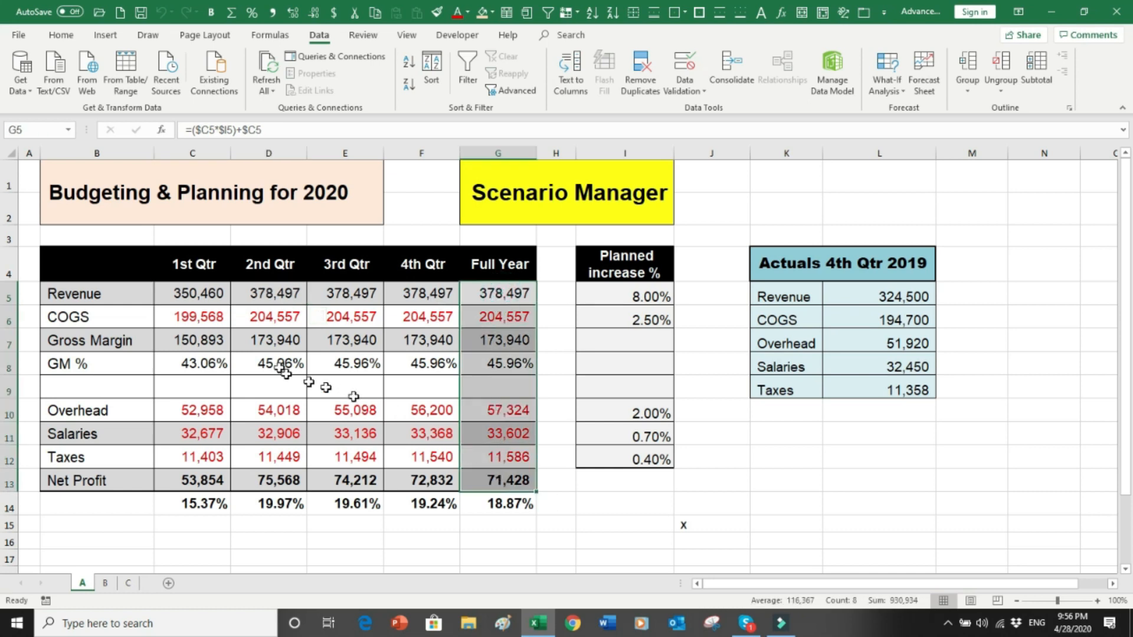
click(202, 293)
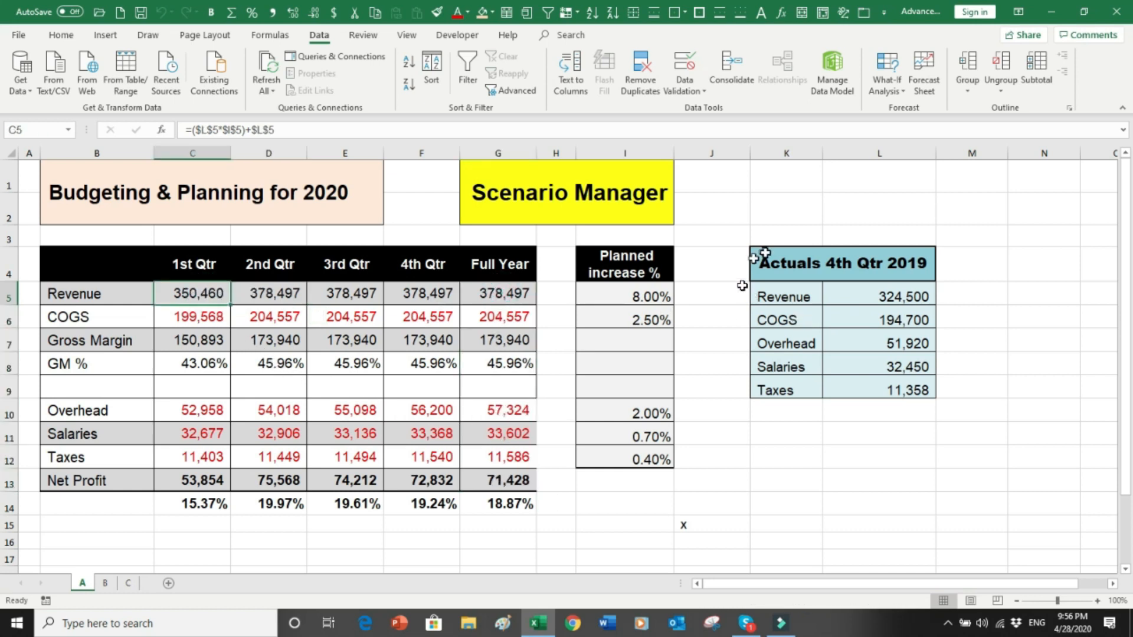
drag(778, 254, 924, 389)
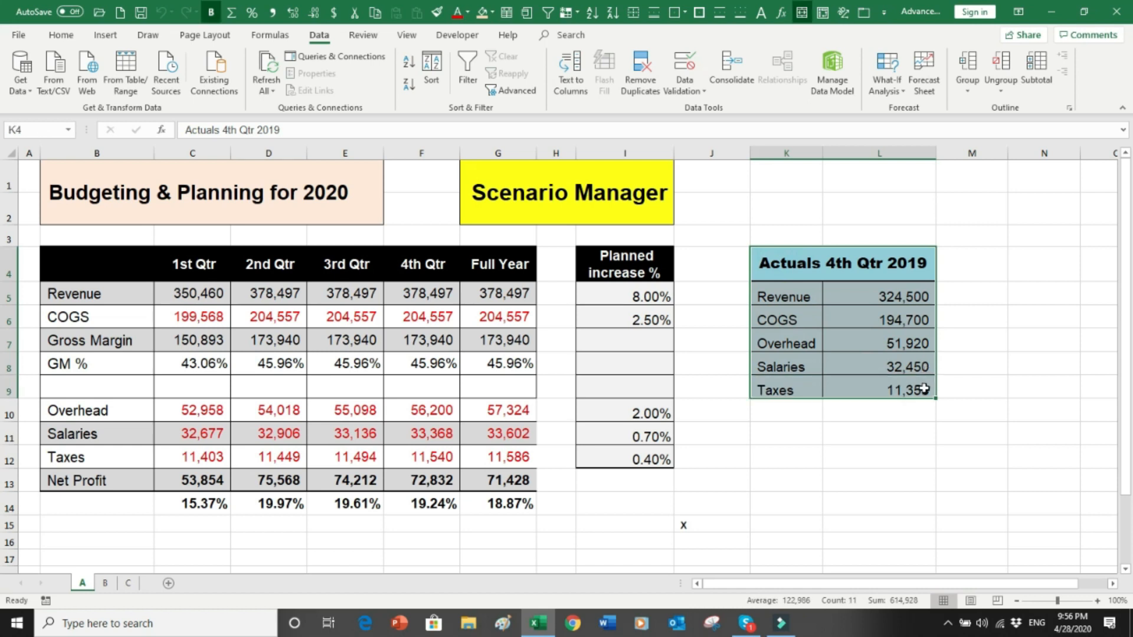
click(635, 298)
click(199, 293)
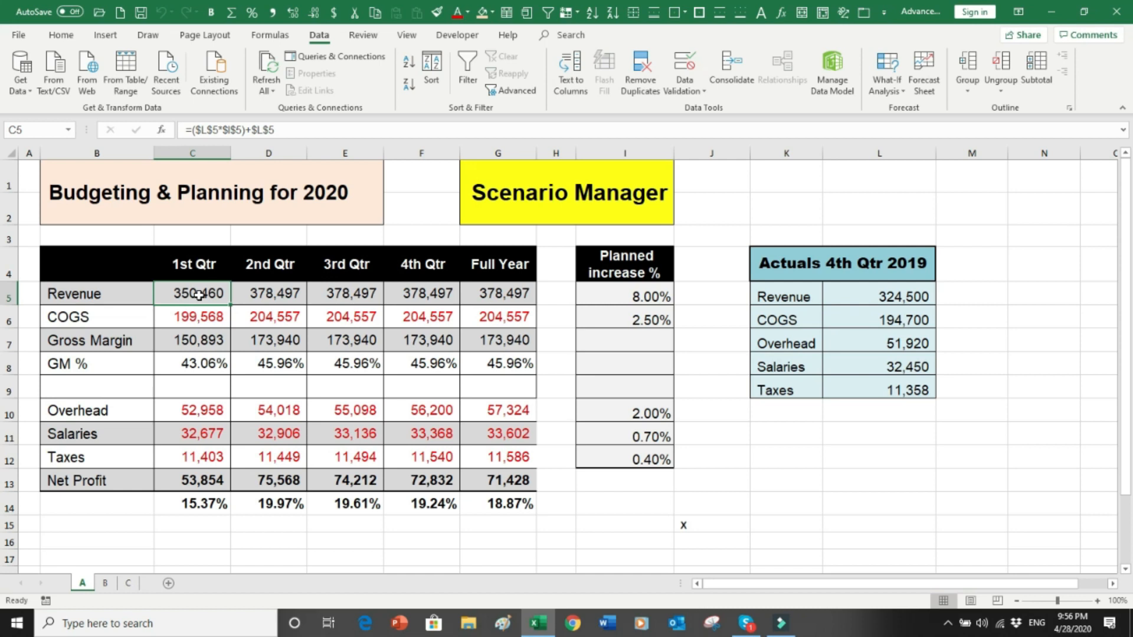
click(260, 294)
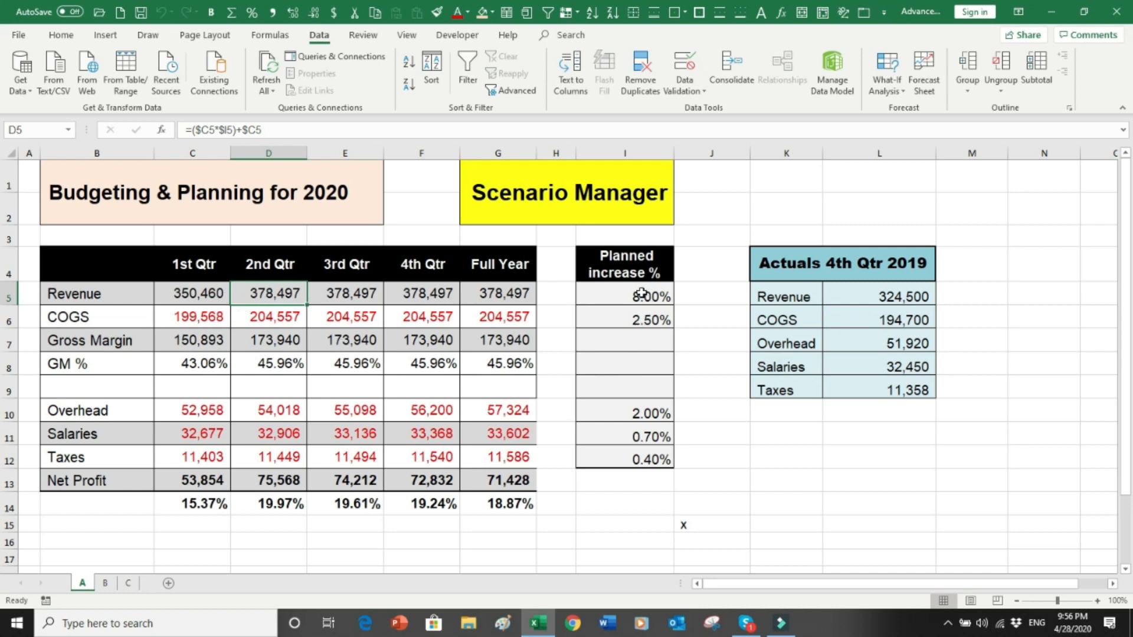
drag(642, 296, 644, 460)
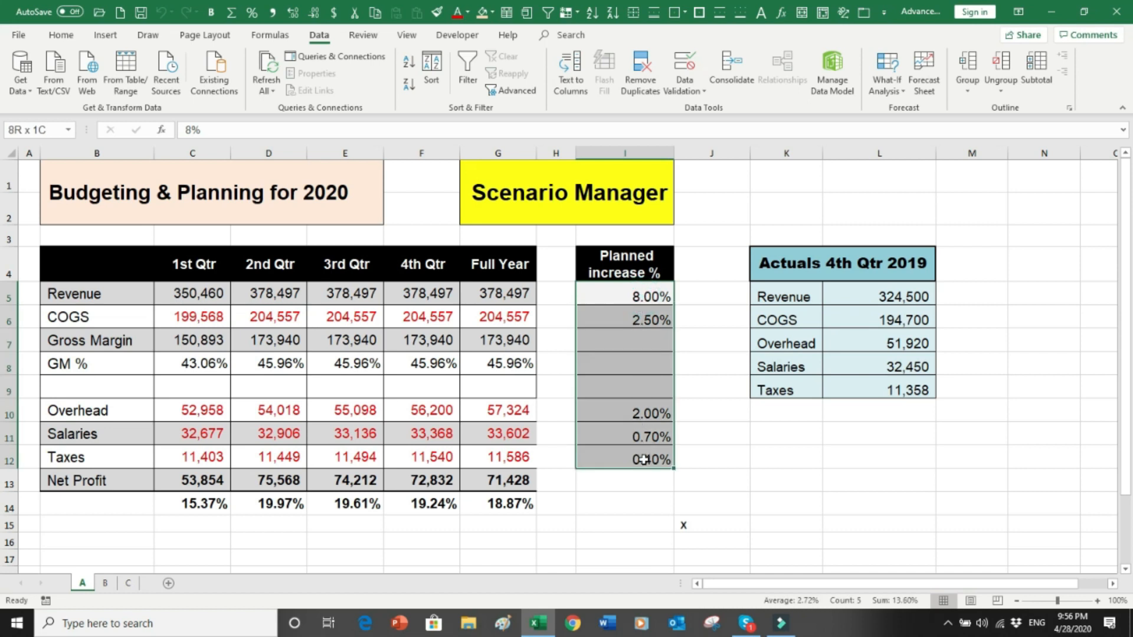
click(635, 496)
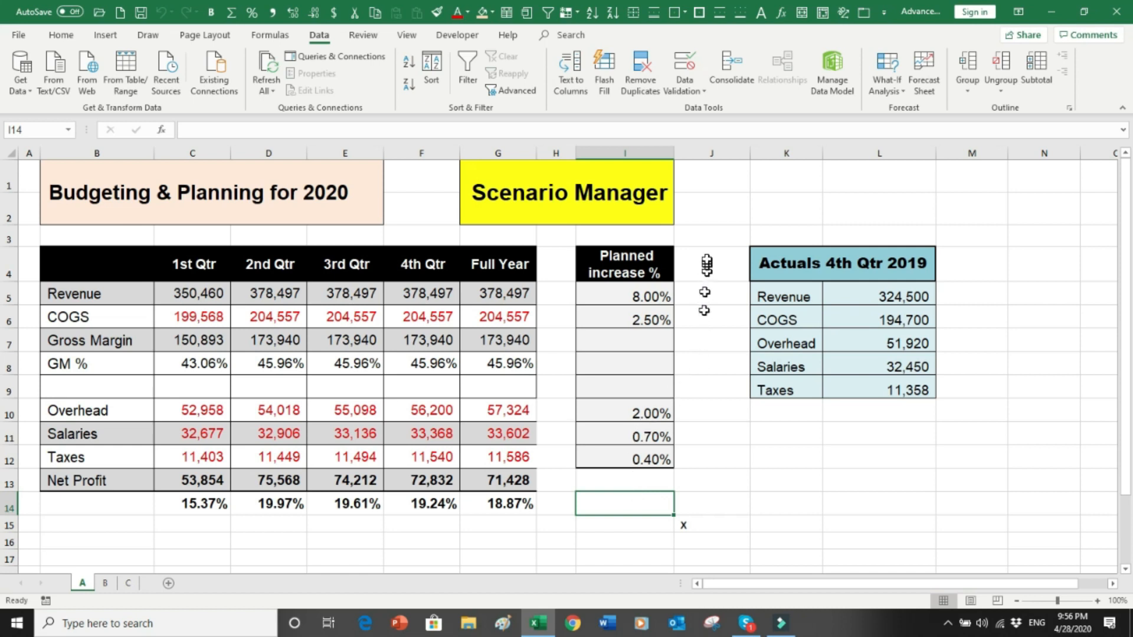
click(699, 239)
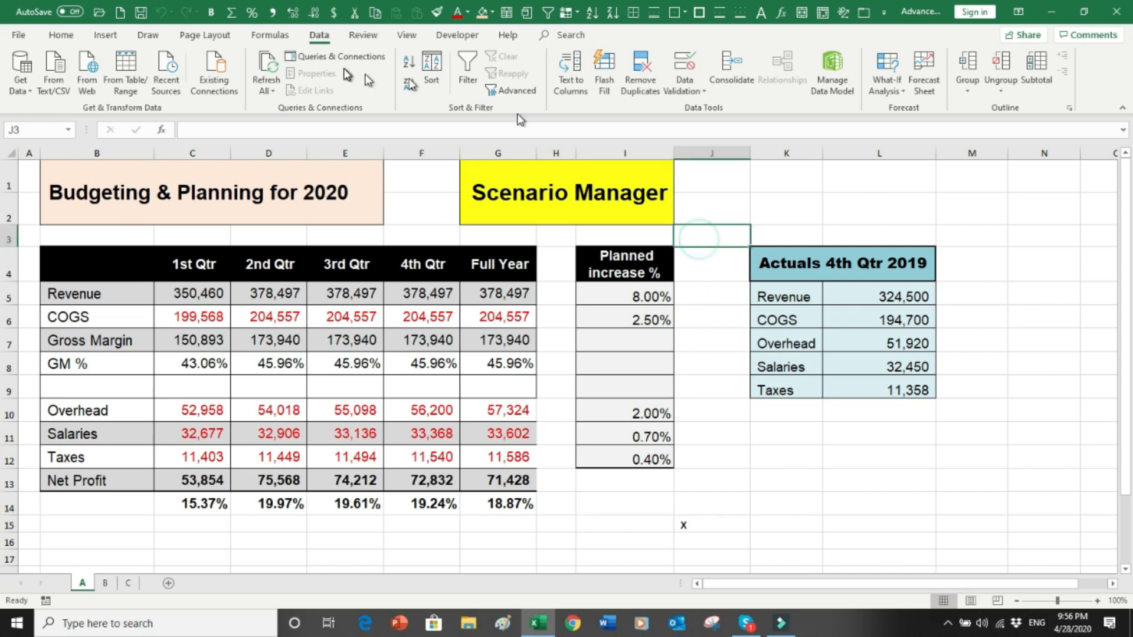
Start a new scenario named Plan 1 in Scenario Manager and clear its default changing cell reference
click(907, 94)
click(910, 105)
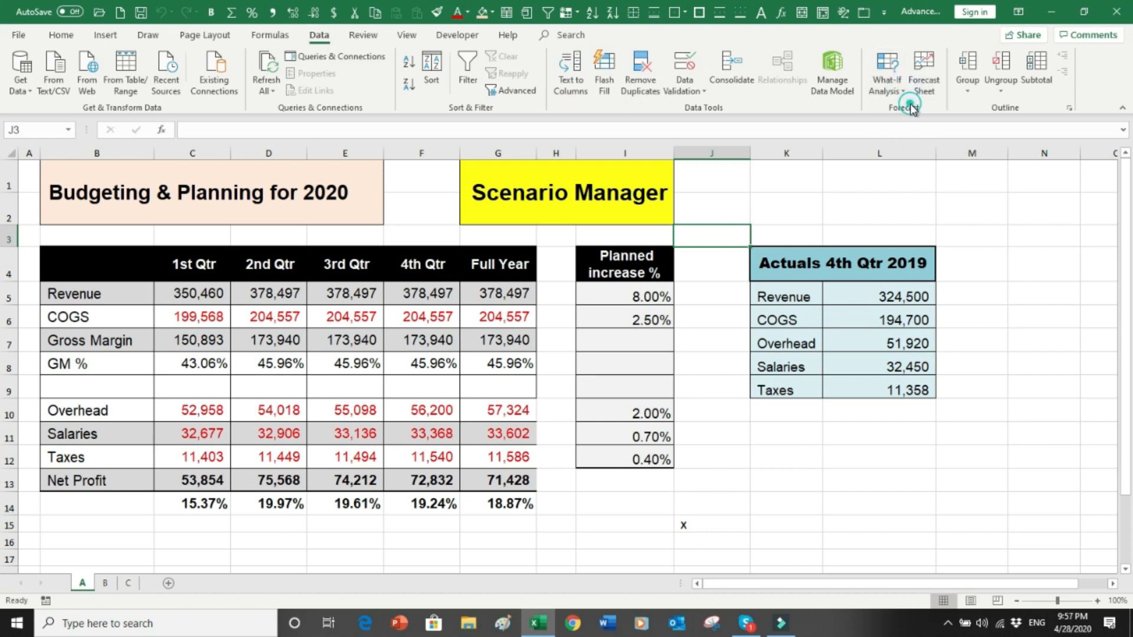
click(946, 252)
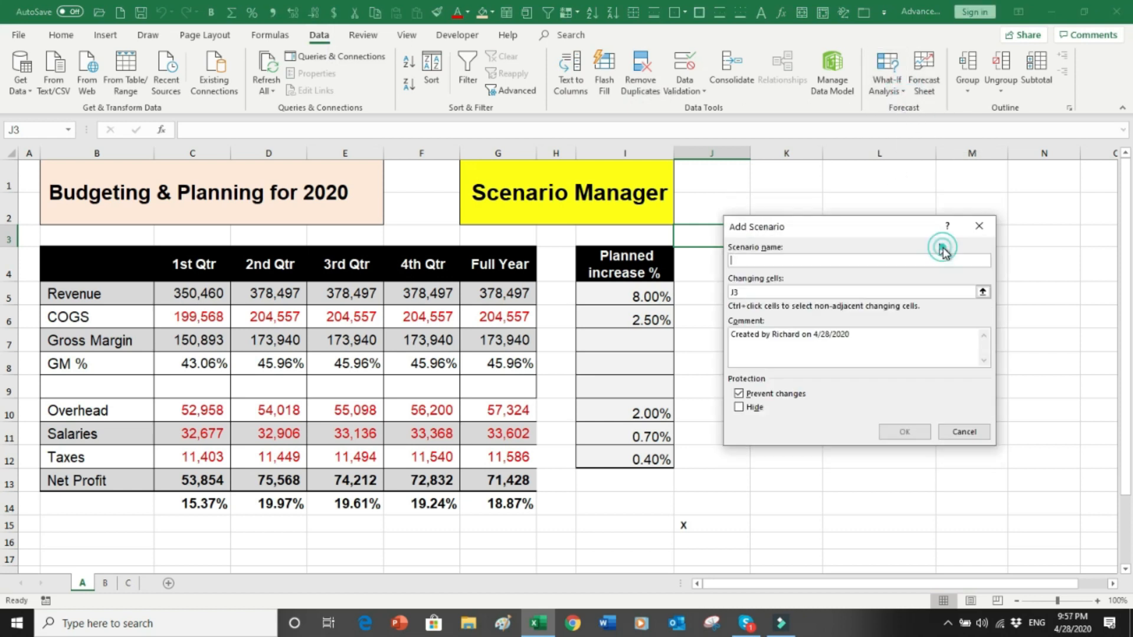
text(Plan 1)
click(779, 291)
key(BackSpace)
key(BackSpace)
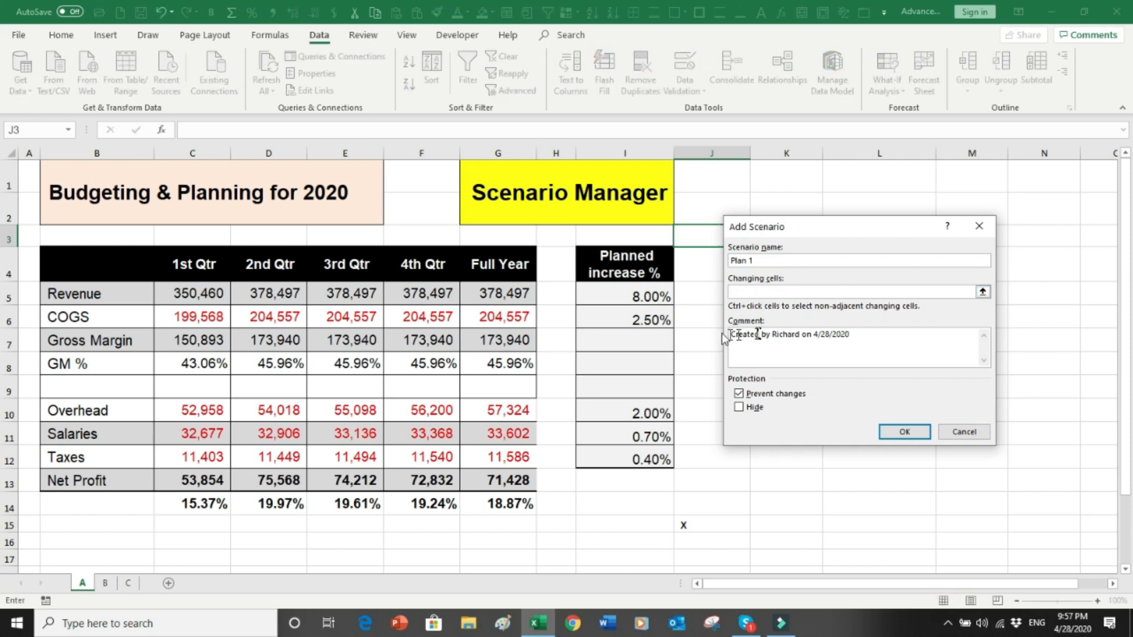
Set cells I5, I6, I10, I11 and I12 as Plan 1's changing cells and accept their current values
click(644, 301)
ctrl+click(649, 320)
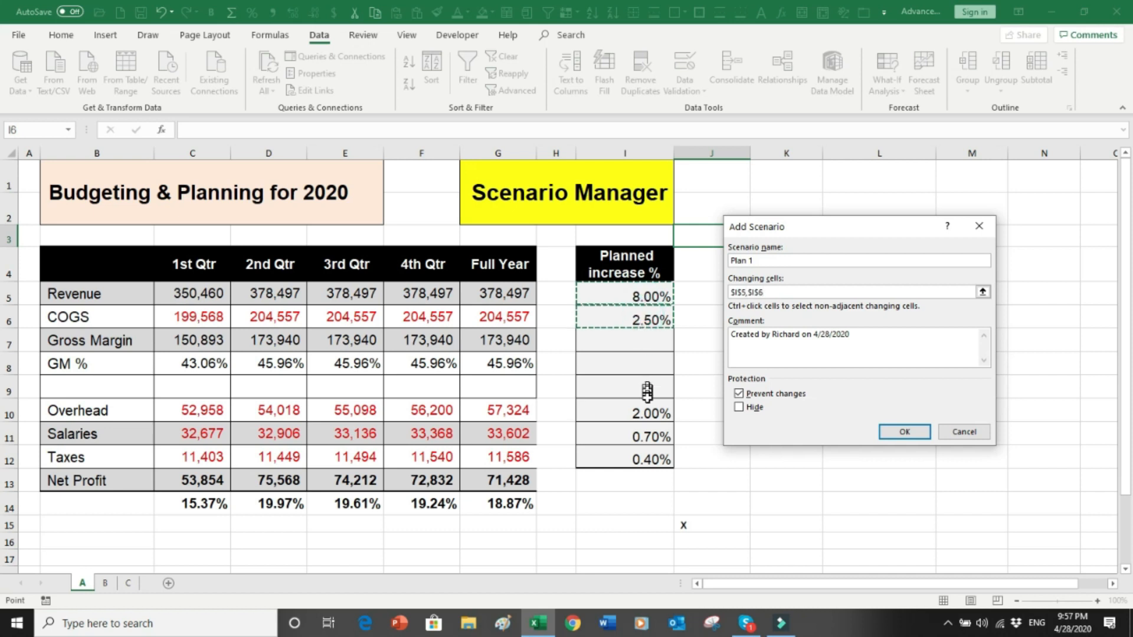
ctrl+click(649, 413)
ctrl+click(647, 436)
ctrl+click(645, 456)
click(924, 431)
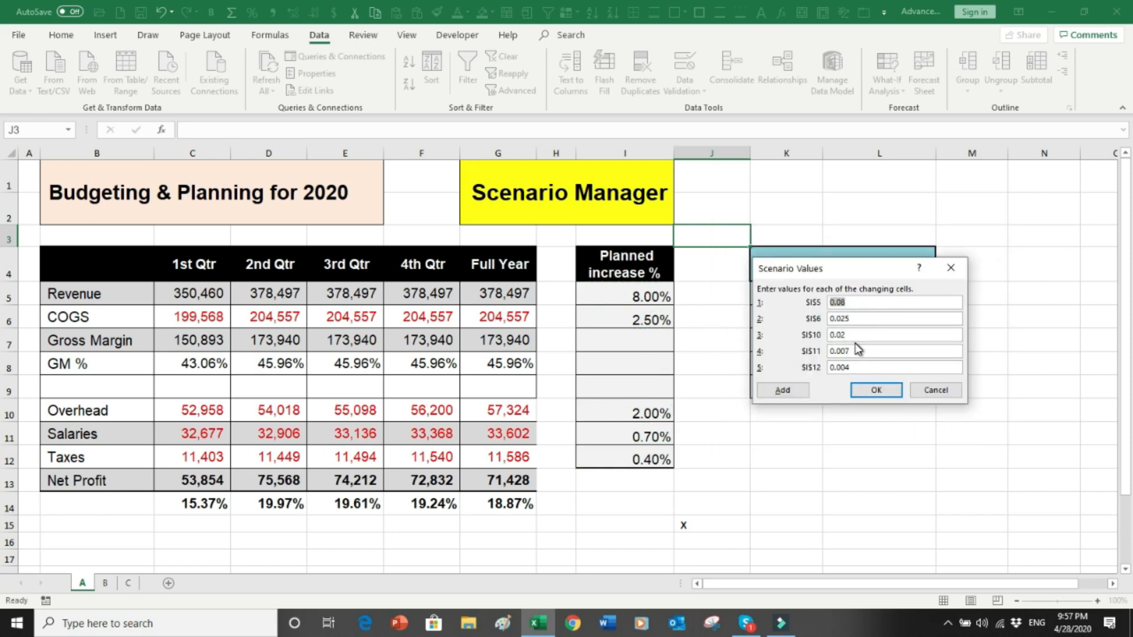
click(779, 391)
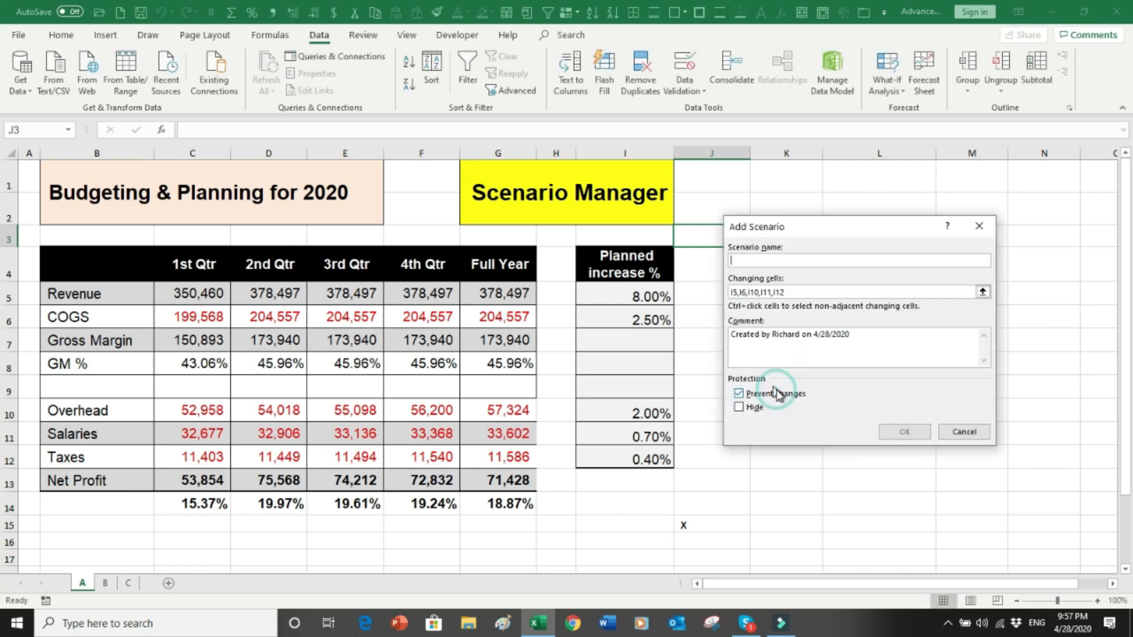
Name the next scenario Plan 2, keeping the same changing cells, and set I5 to 0.10 and I6 to 0.03
text(P)
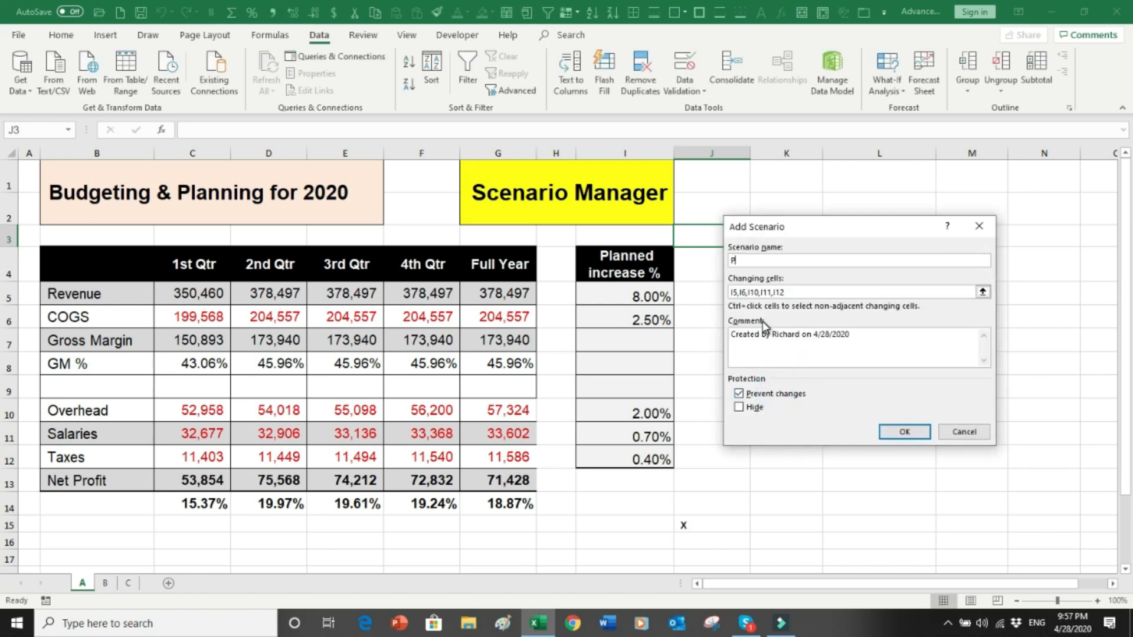
text(lan 2)
click(898, 433)
click(868, 302)
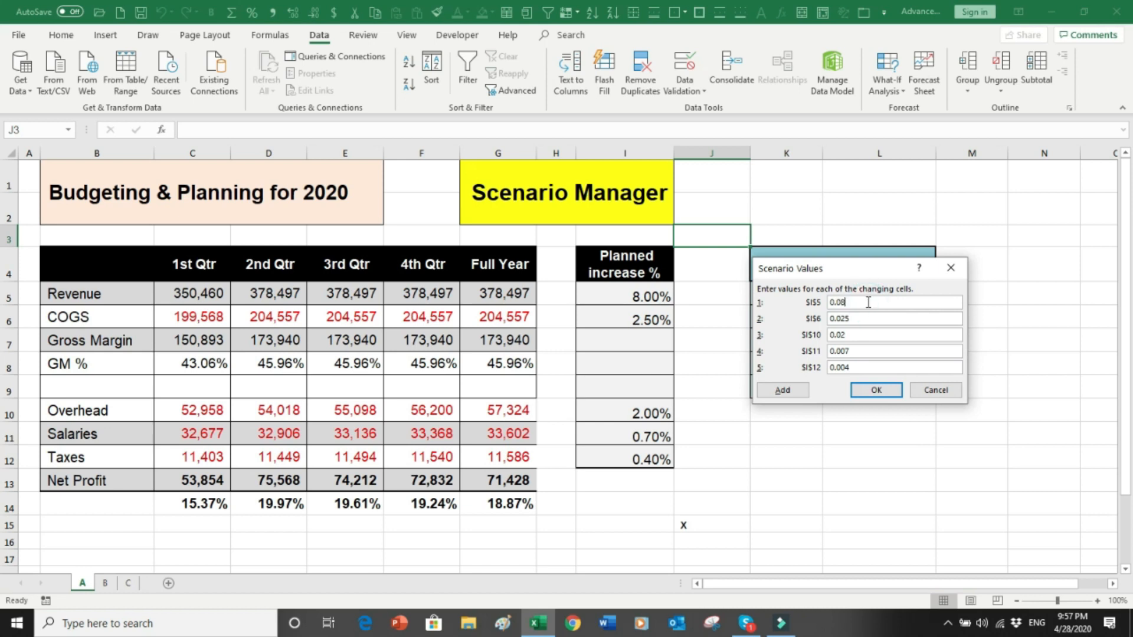
key(BackSpace)
key(BackSpace)
text(10)
click(866, 320)
key(BackSpace)
key(BackSpace)
text(3)
Set Plan 2's remaining values to 0.03 for I10, 0.009 for I11 and 0.006 for I12, and add the scenario
click(859, 331)
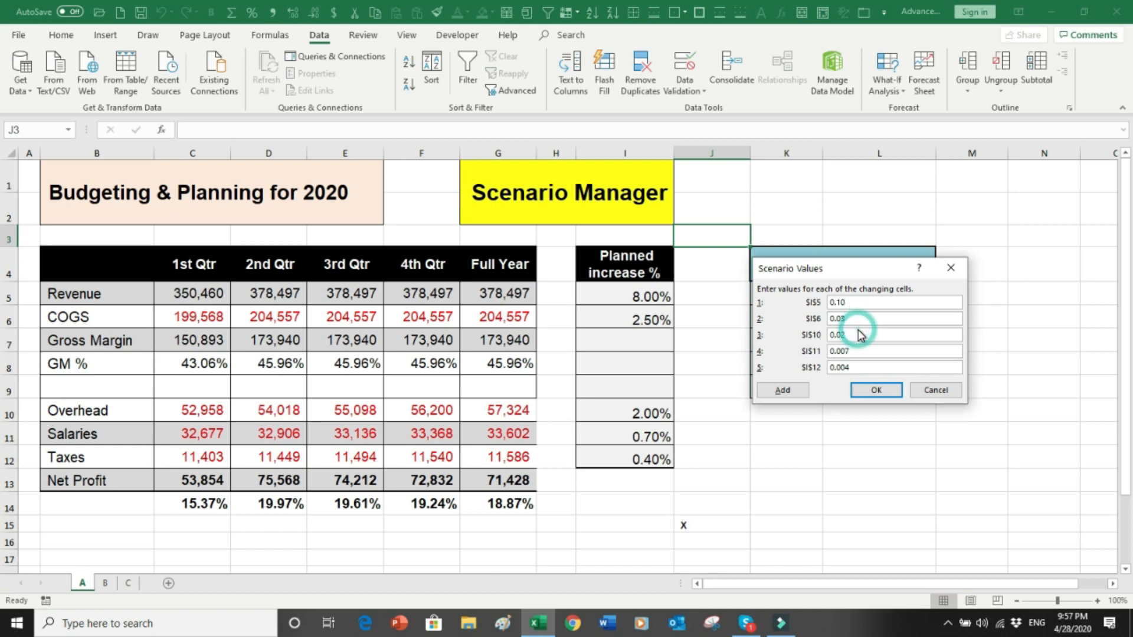
click(851, 334)
key(BackSpace)
text(3)
click(854, 351)
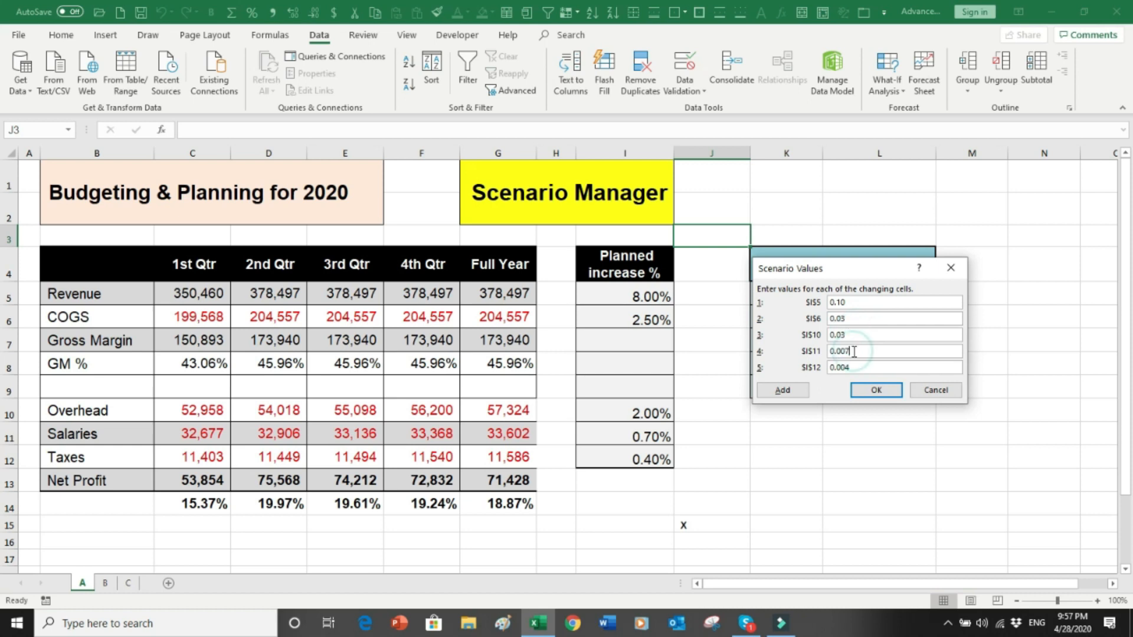
key(BackSpace)
text(9)
click(855, 364)
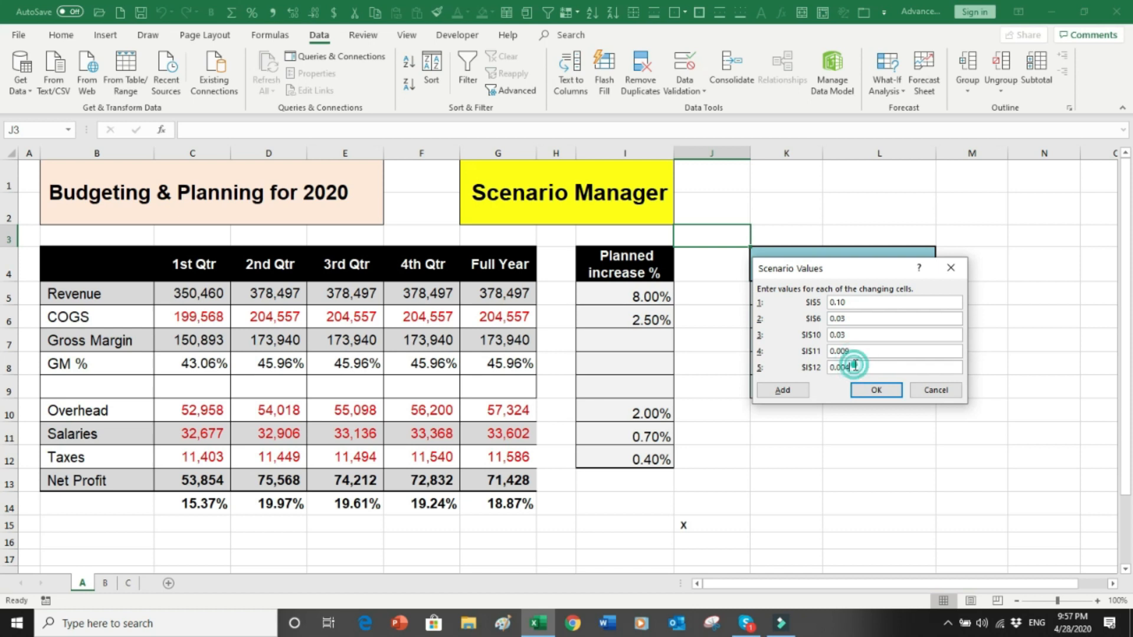
key(BackSpace)
text(6)
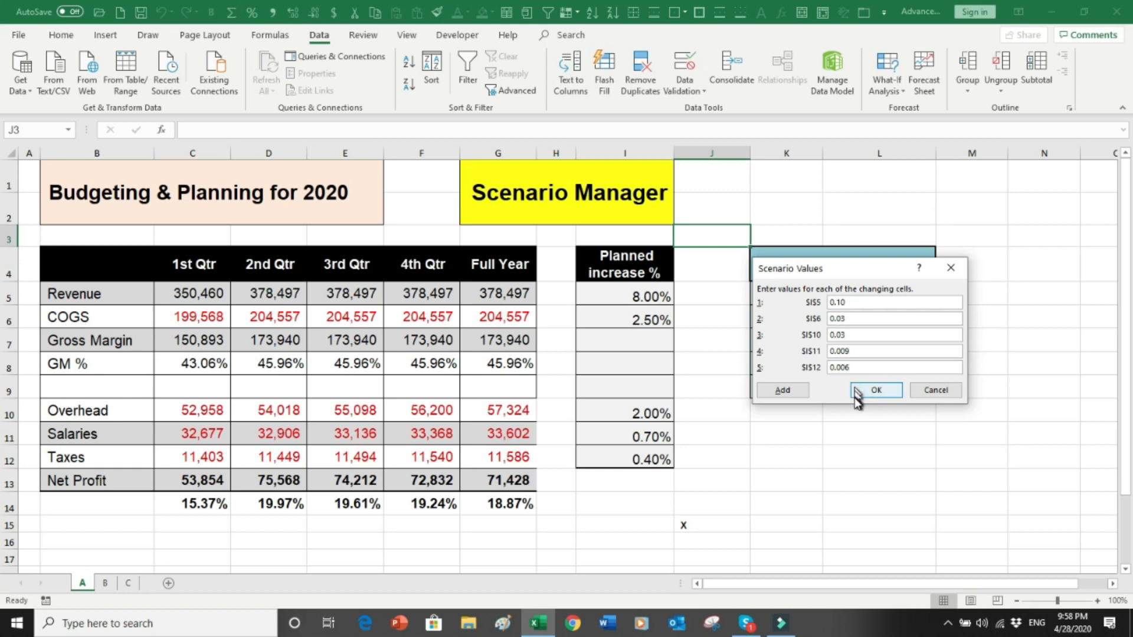
click(795, 391)
Name the third scenario Plan 3, keeping the same changing cells, and set its I5 value to 0.15
text(P)
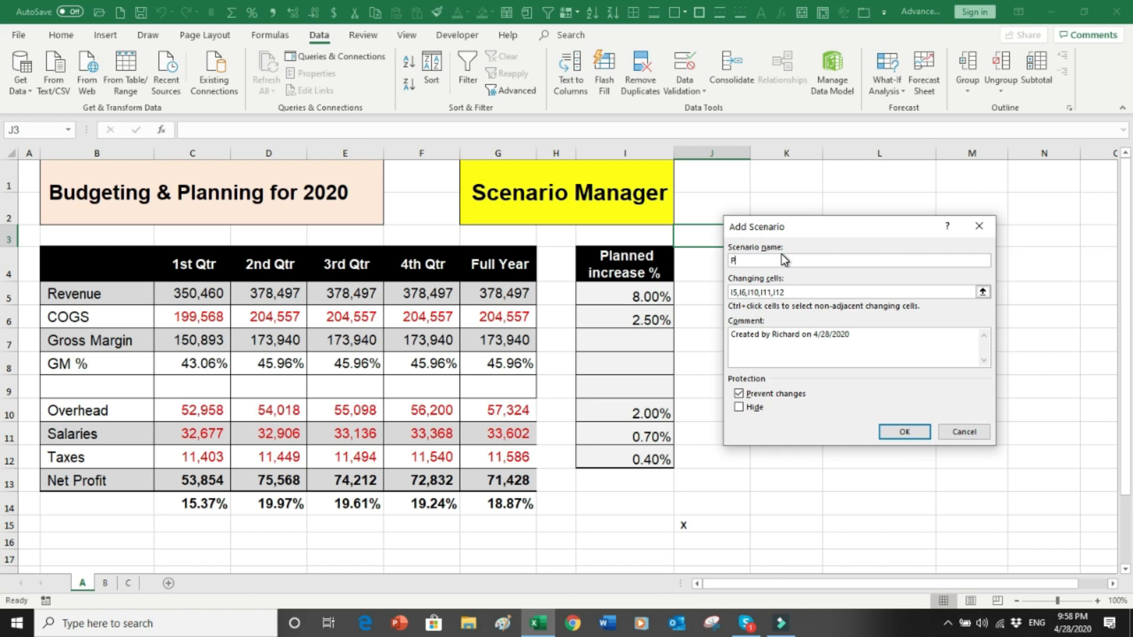
text(lan 3)
click(886, 431)
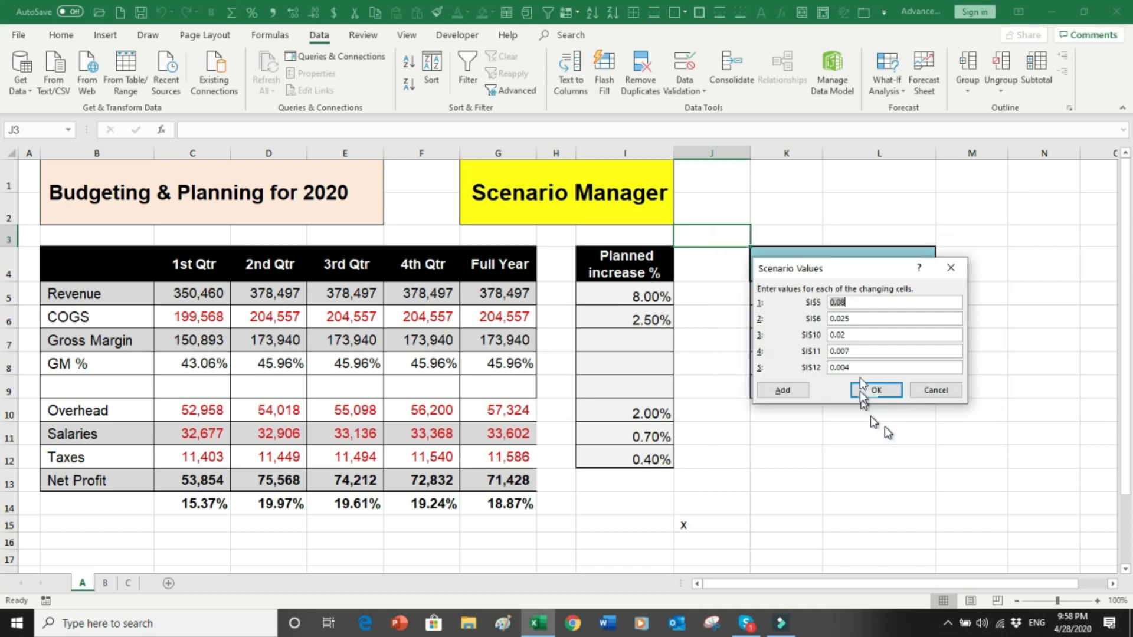
click(862, 303)
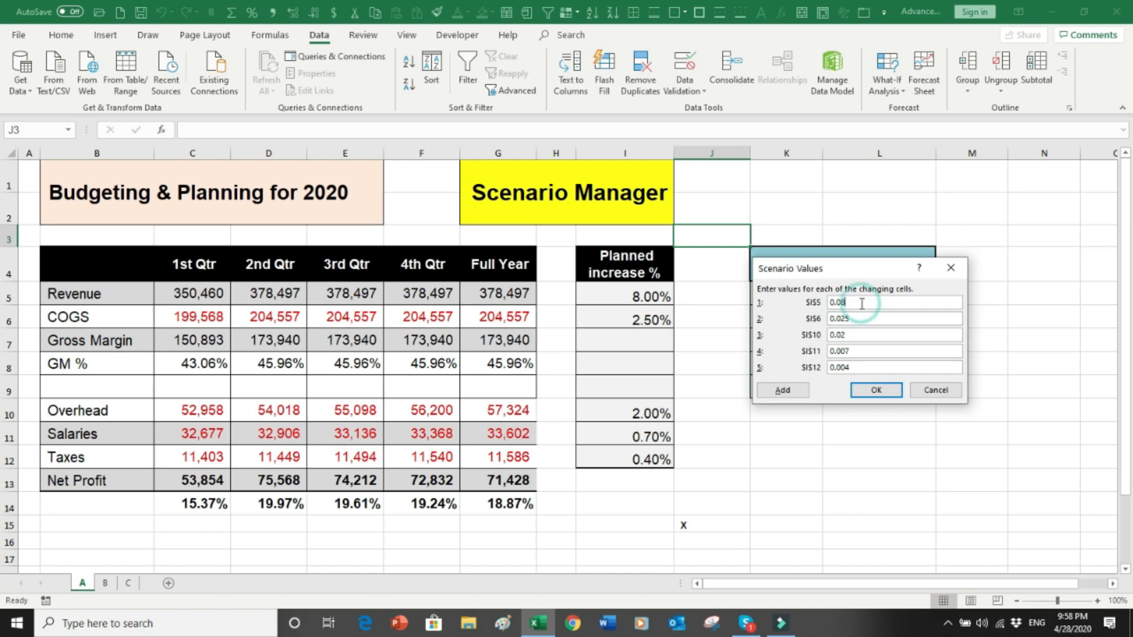
key(BackSpace)
key(BackSpace)
text(15)
Set Plan 3's I6 value to 0.03 and I10 value to 0.025, and save the scenario
click(861, 320)
key(BackSpace)
key(BackSpace)
text(3)
click(851, 336)
click(852, 352)
click(868, 391)
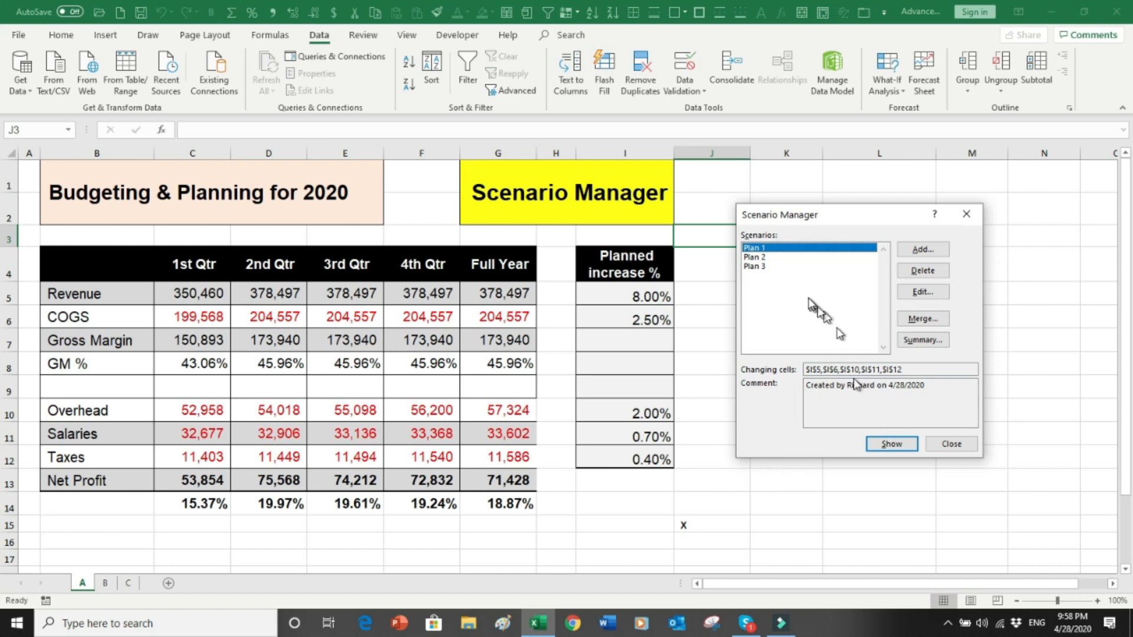
Show the Plan 2 scenario in the budget table, followed by Plan 3
click(767, 259)
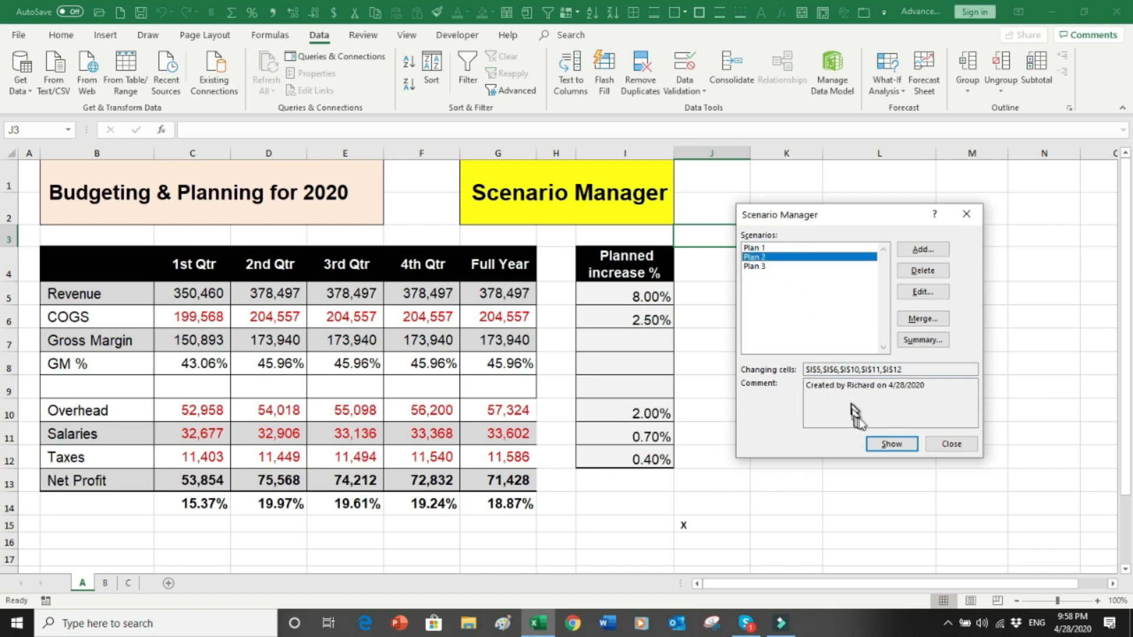
click(891, 445)
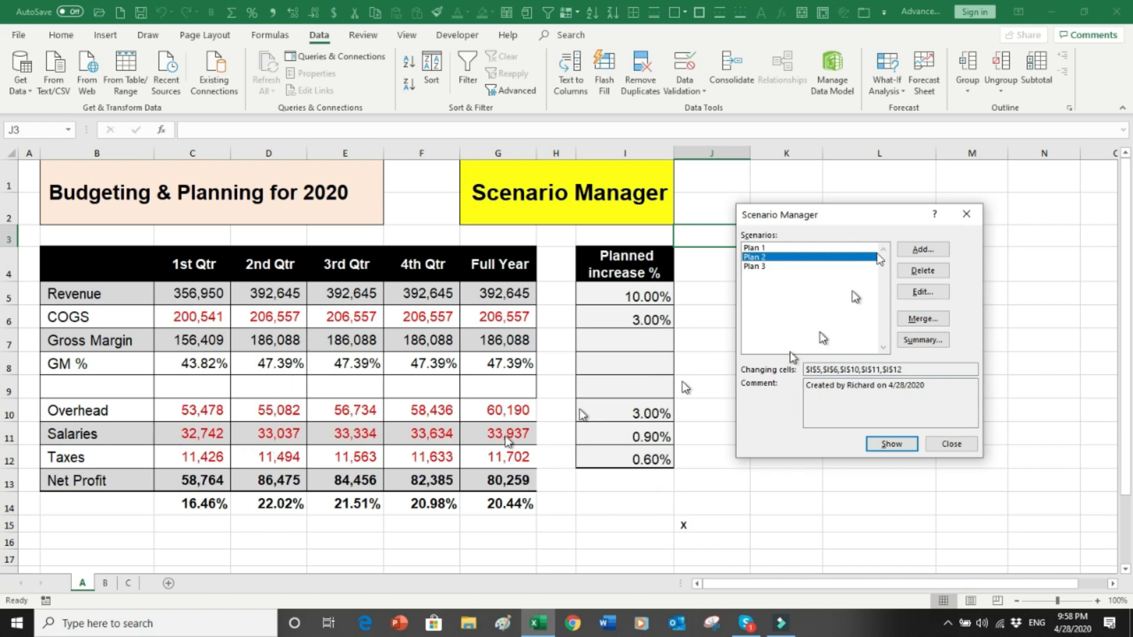
click(759, 267)
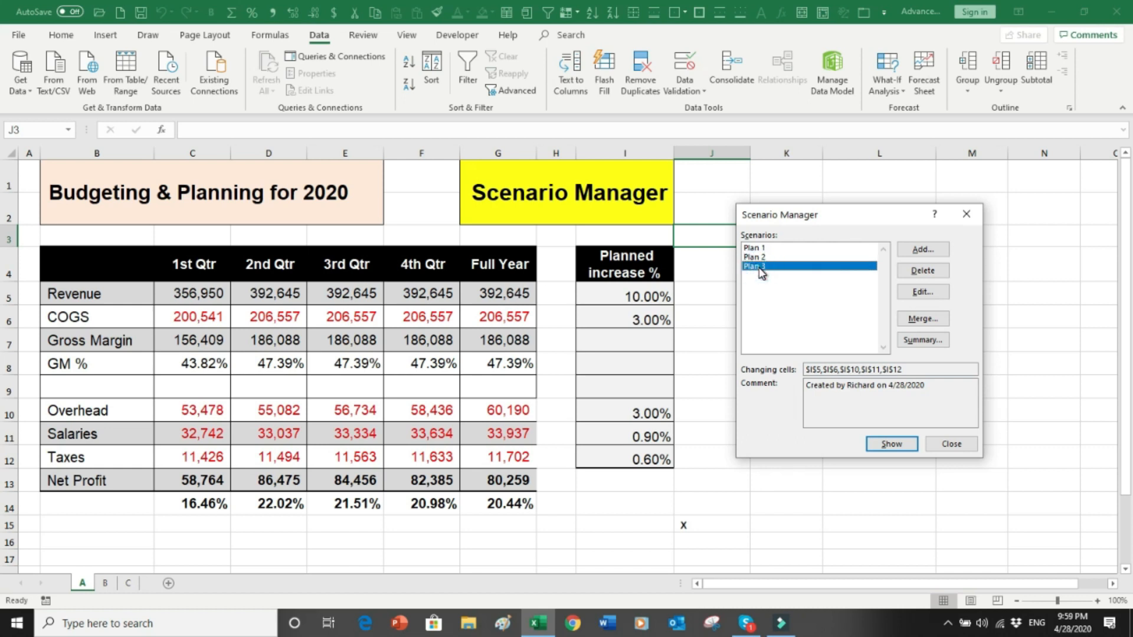
click(889, 444)
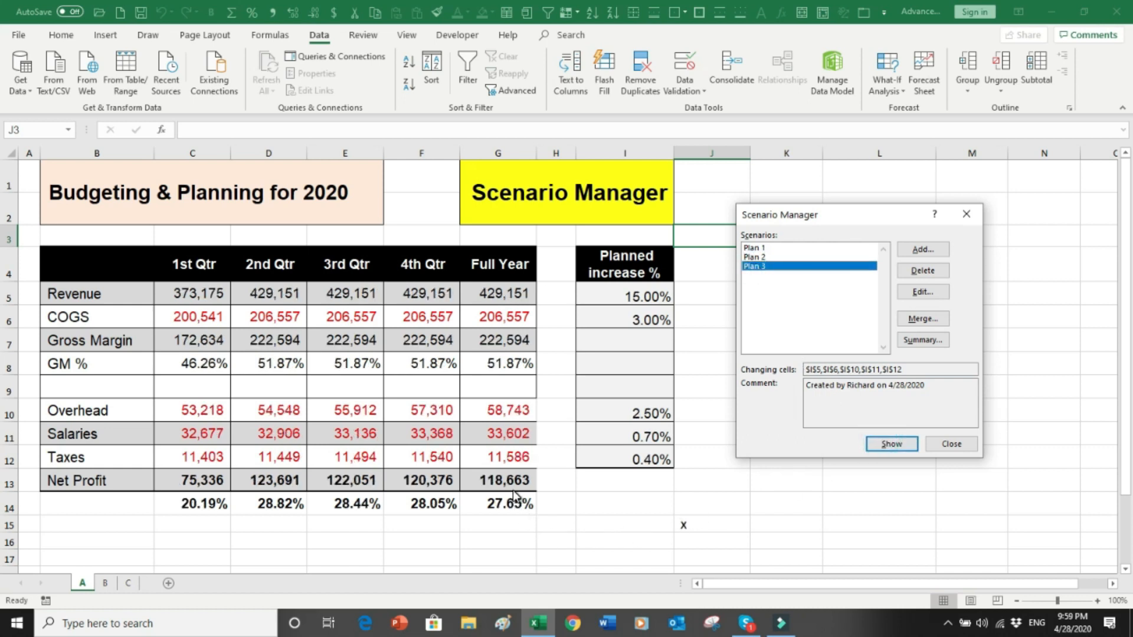
Generate a scenario summary report with G7 and G13, the full-year gross margin and net profit, as result cells
click(917, 342)
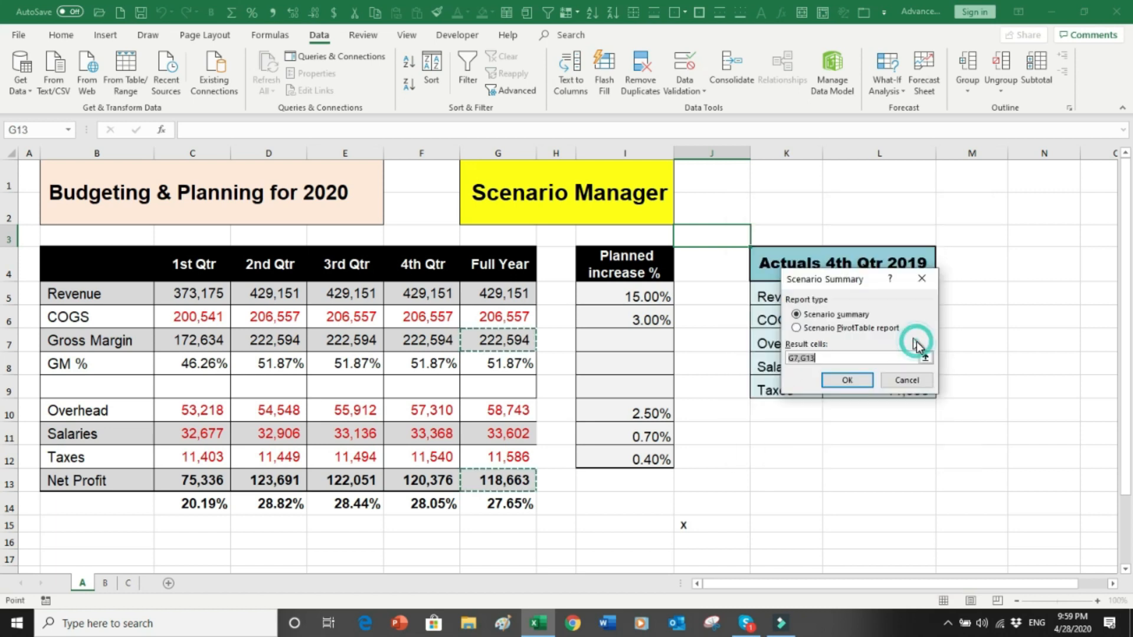
click(826, 355)
key(Page_Down)
key(BackSpace)
key(Page_Up)
drag(862, 358, 788, 358)
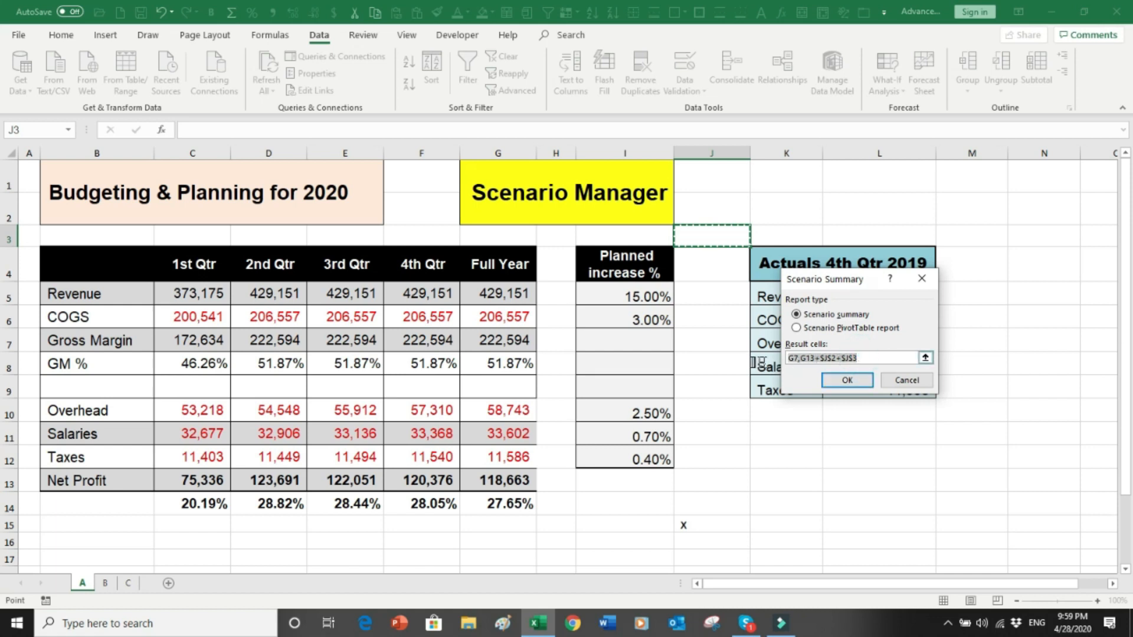
key(BackSpace)
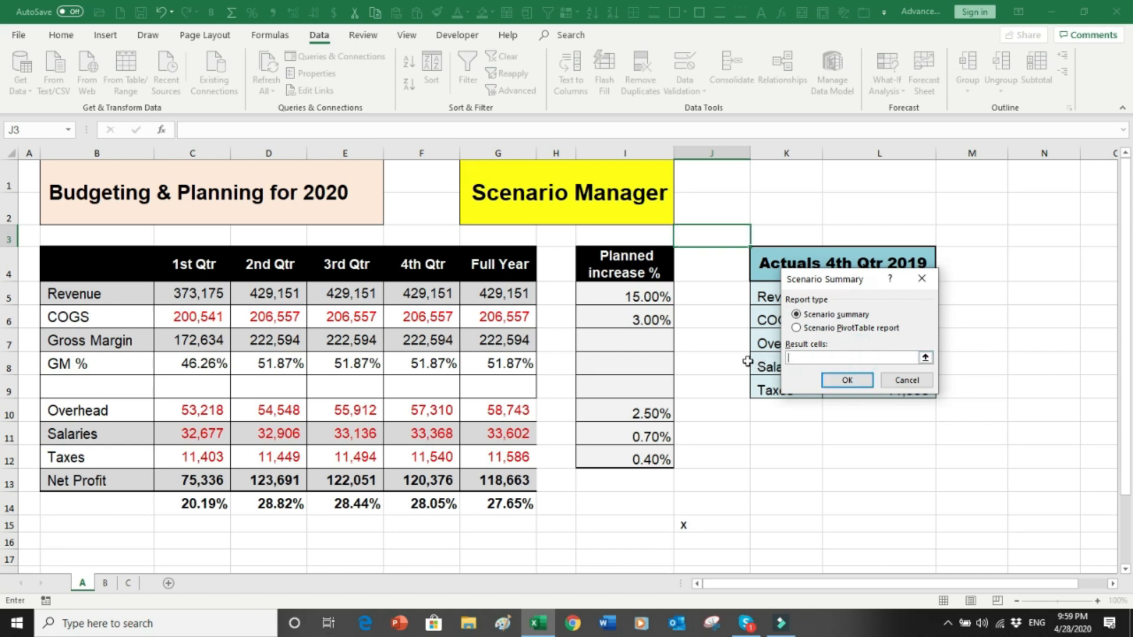
click(517, 341)
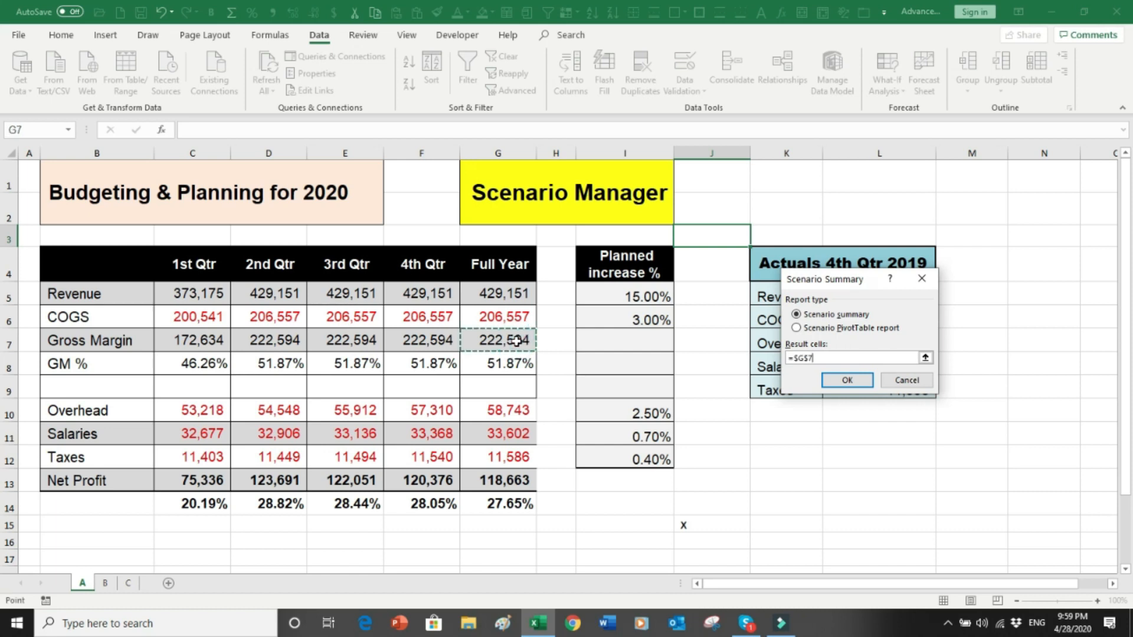
ctrl+click(511, 483)
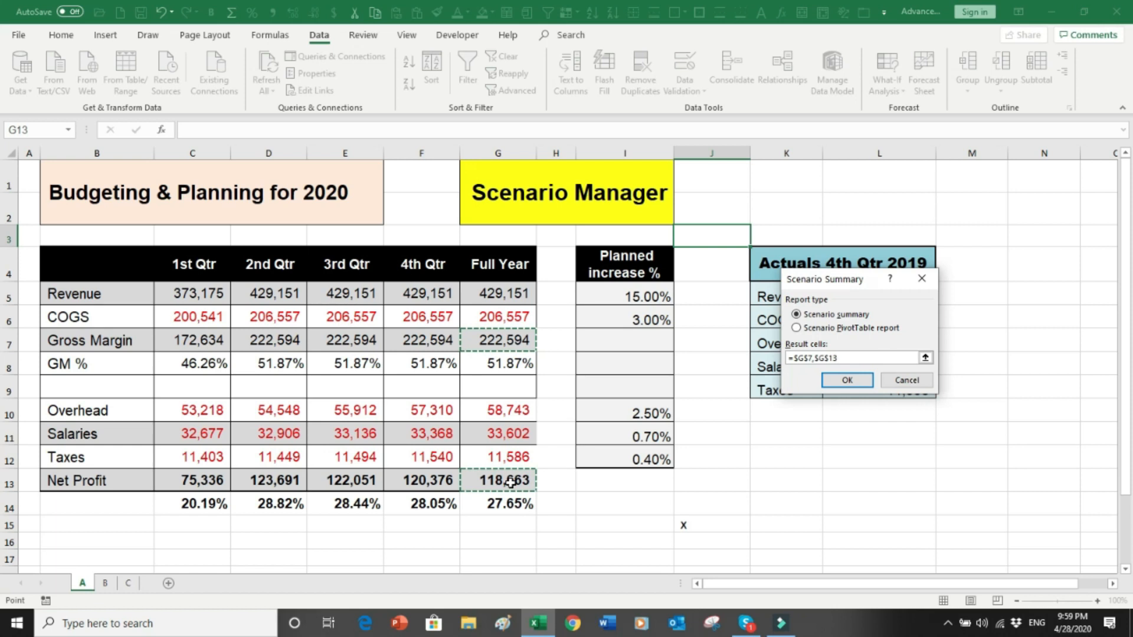
click(847, 381)
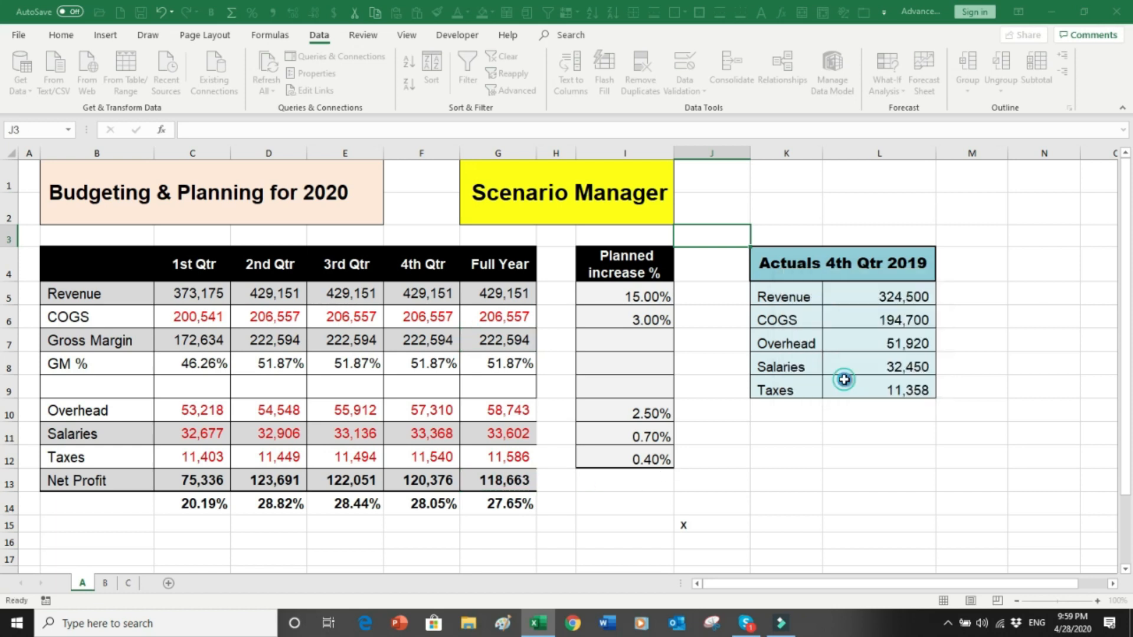
Enlarge the Scenario Summary report and compare the changing and result cells across the three plans
click(1097, 601)
click(1097, 601)
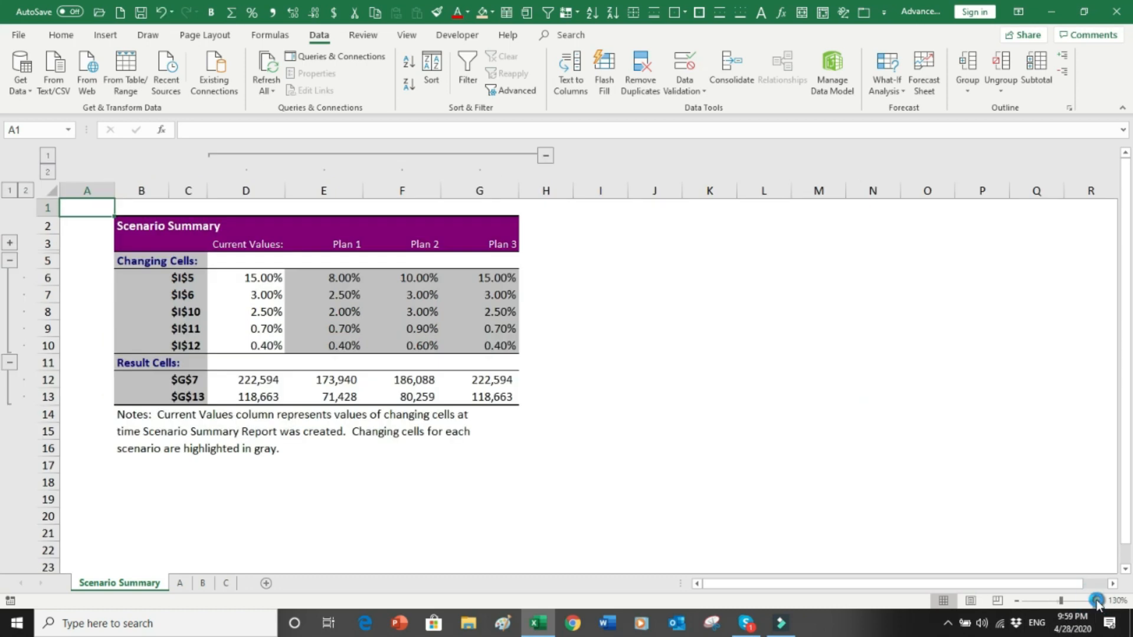
click(1097, 601)
click(1097, 601)
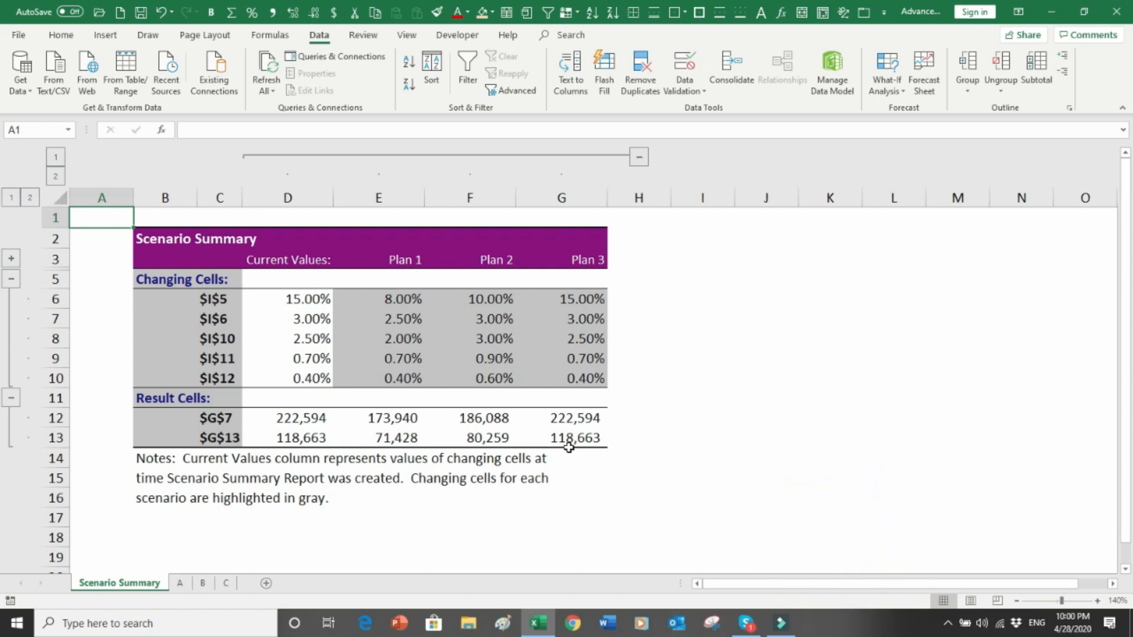
drag(381, 198, 942, 218)
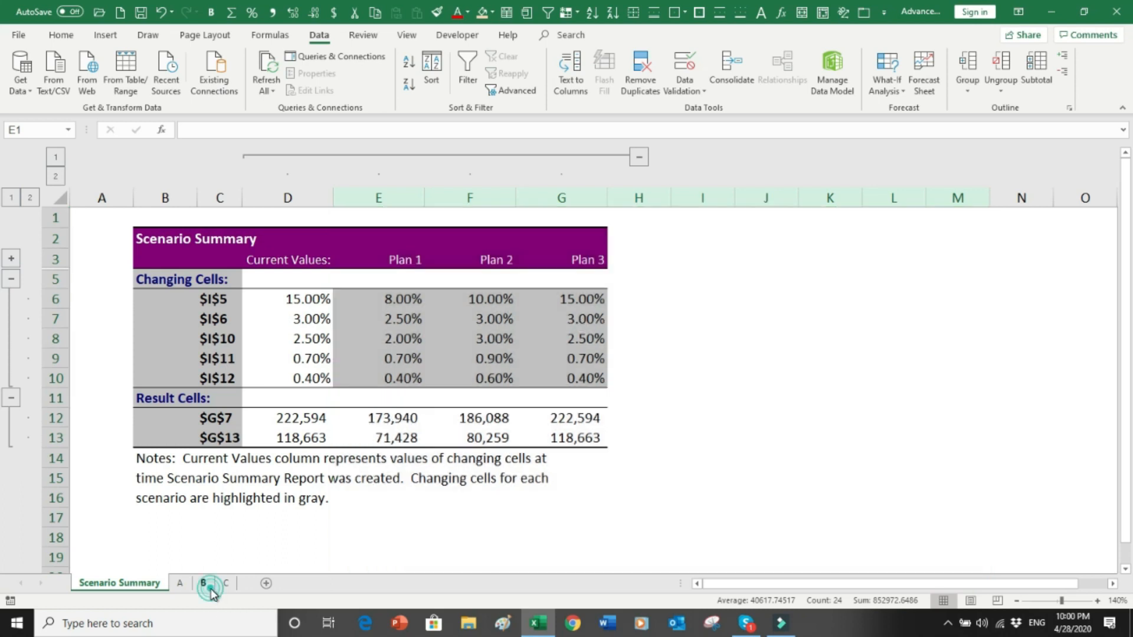
Review the SKUs, prices, monthly quantities, total quantity and total revenue in sheet B's revenue planning table
click(211, 588)
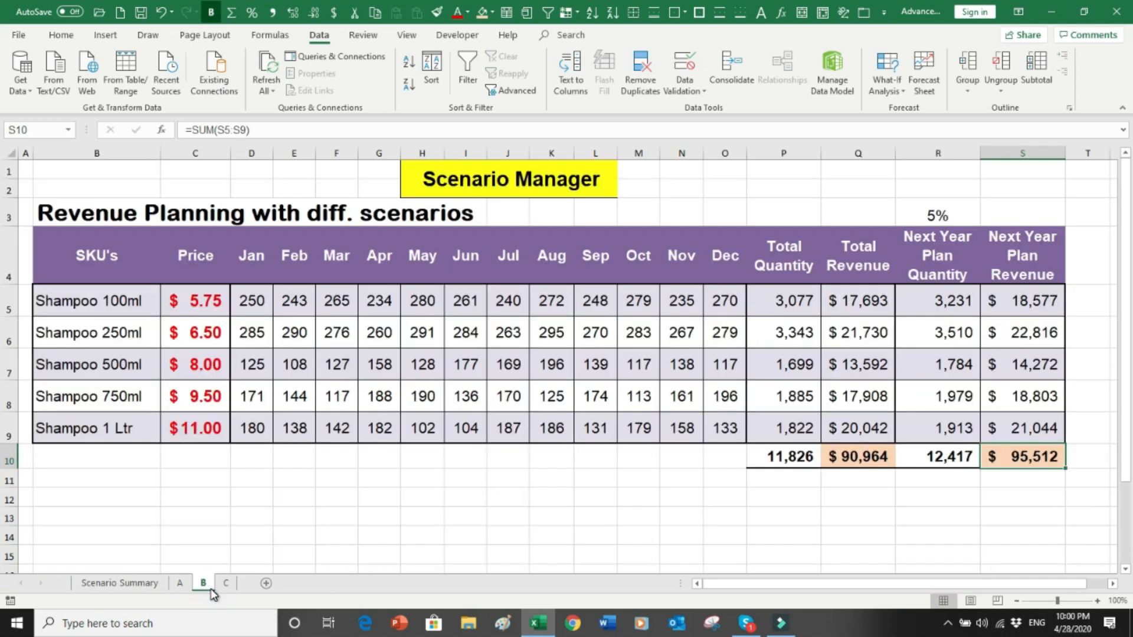
click(326, 537)
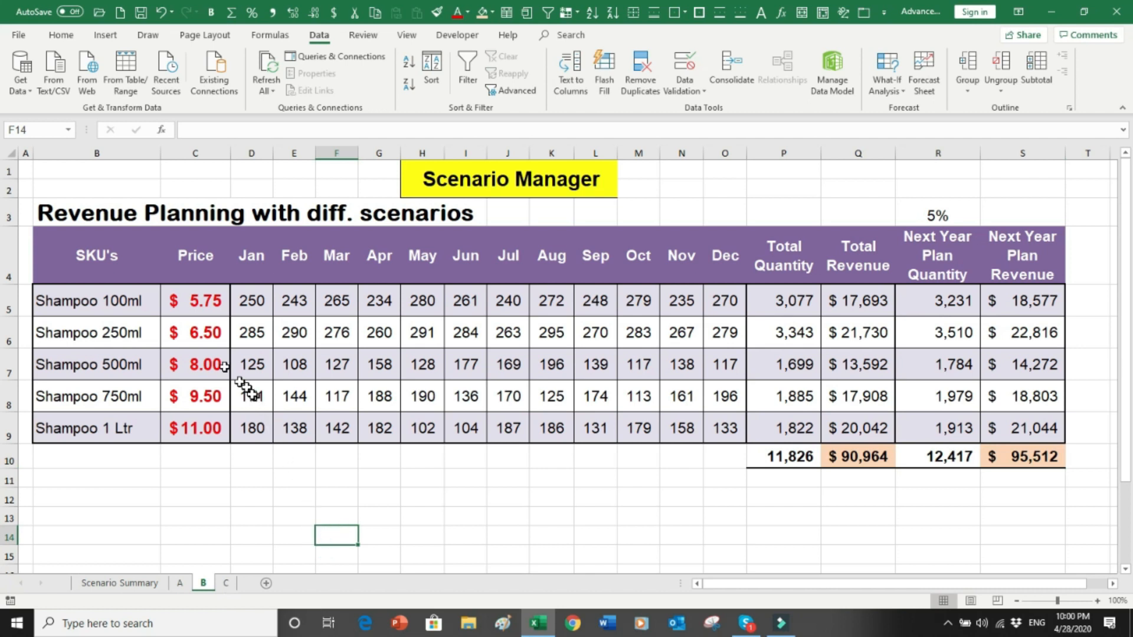
drag(125, 304, 140, 446)
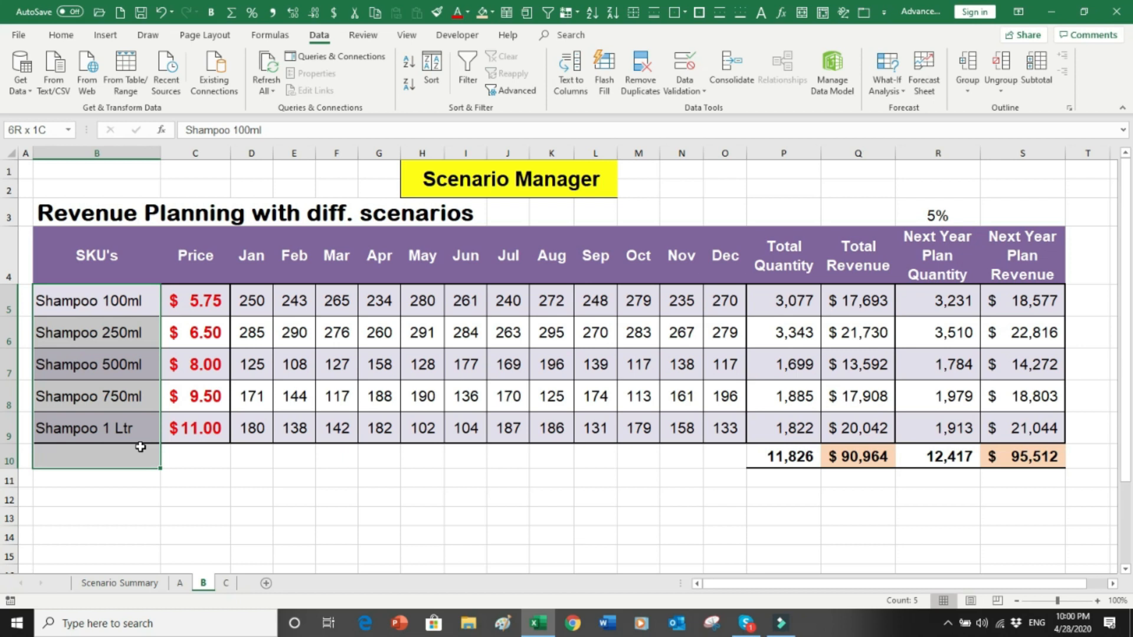
drag(192, 302, 197, 413)
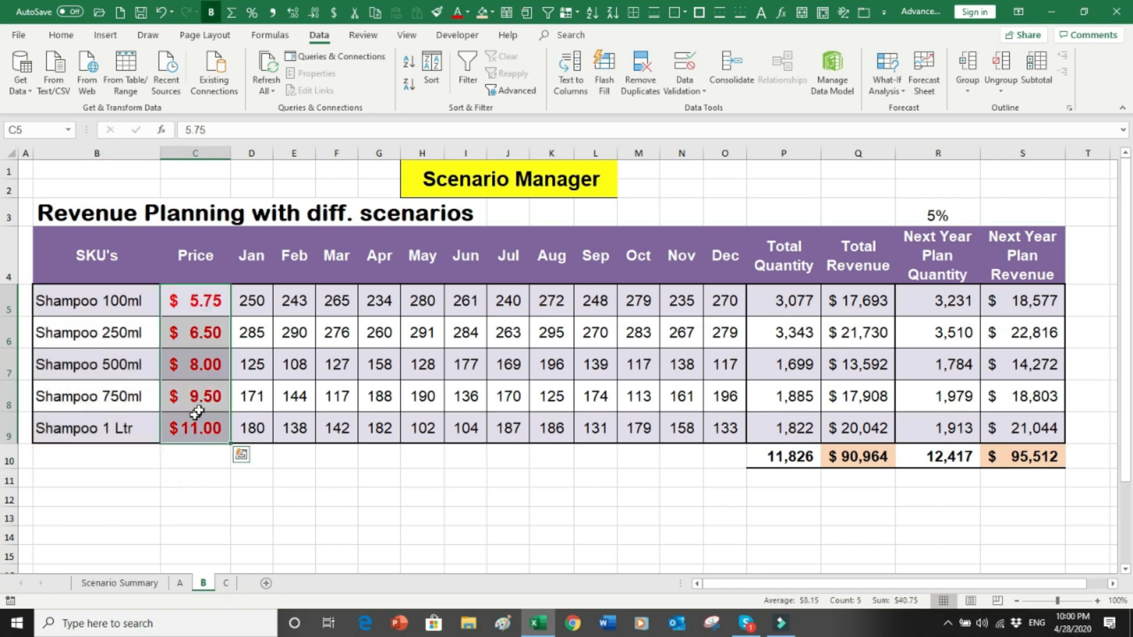
drag(252, 298, 711, 431)
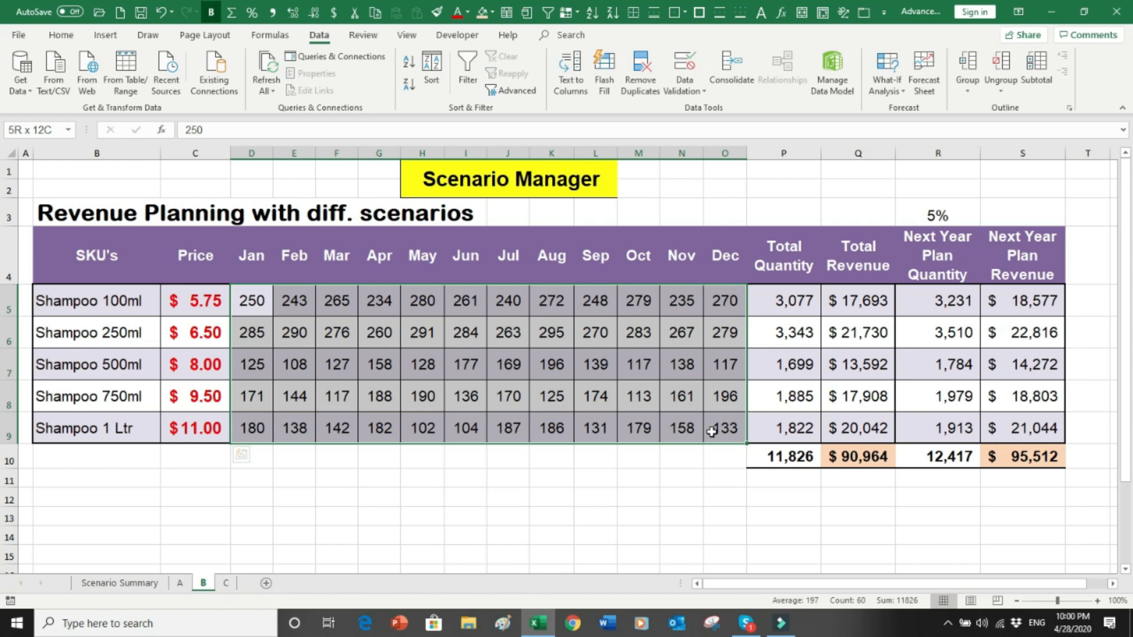
drag(802, 301, 804, 418)
drag(850, 301, 844, 427)
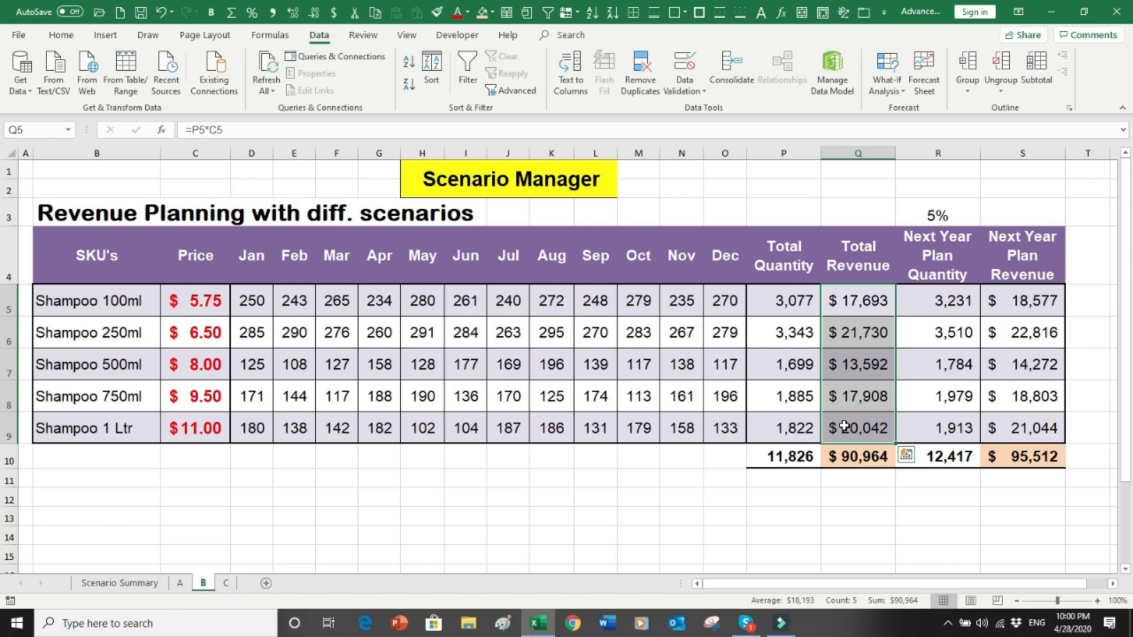
Examine the growth percentage in R3, the next-year plan quantities and revenues, and the revenue totals in Q10 and S10
click(948, 215)
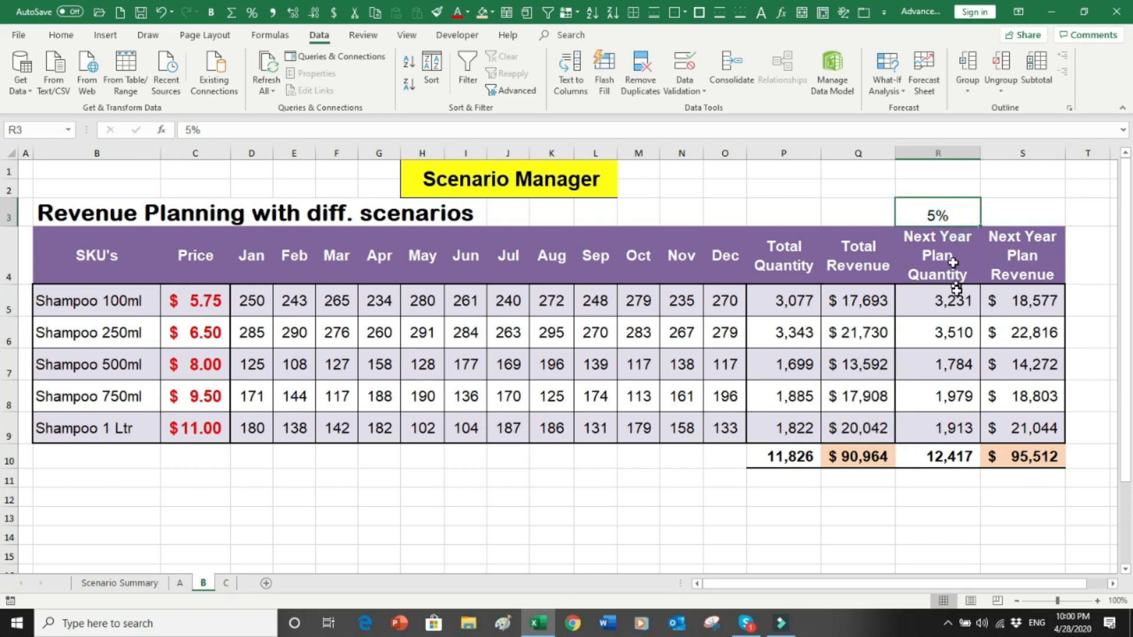
drag(956, 291, 944, 423)
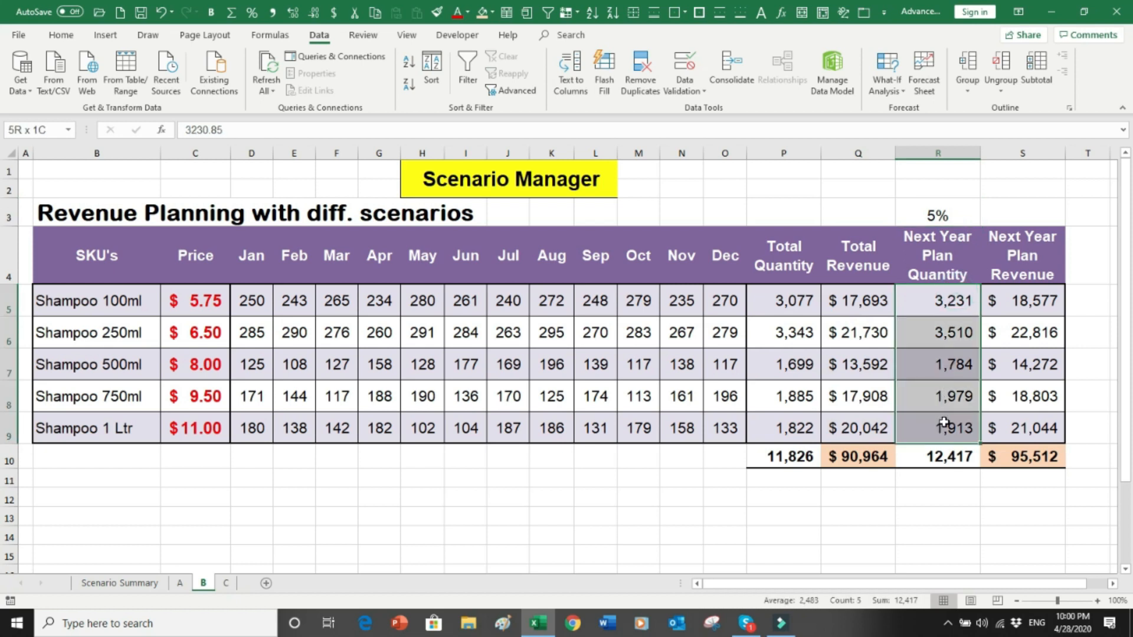
drag(783, 305, 792, 406)
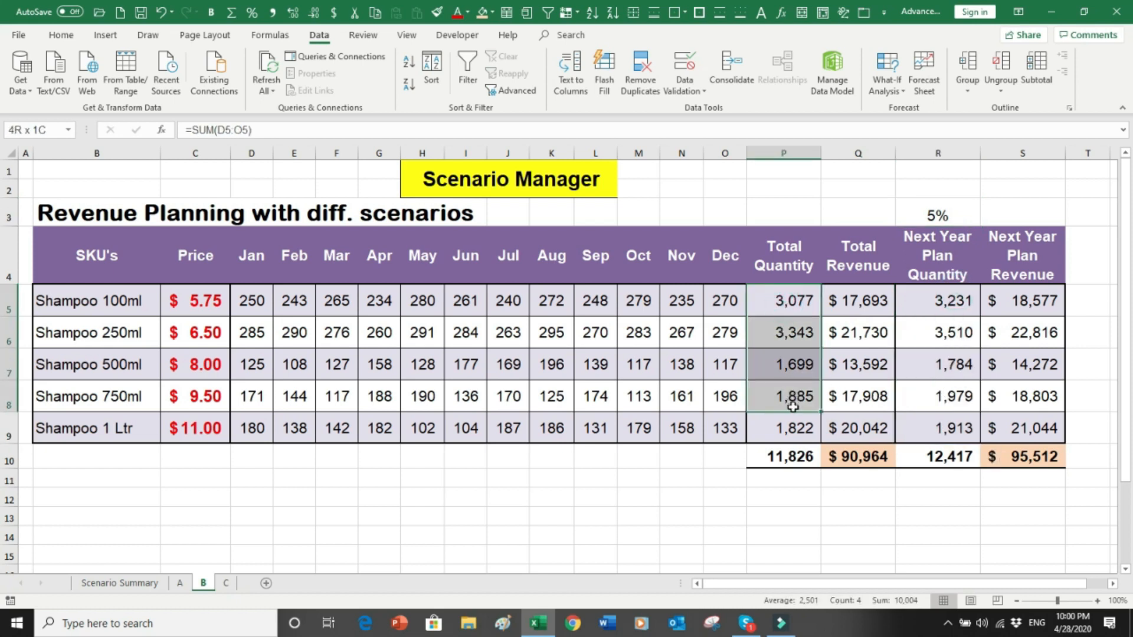
drag(944, 299, 945, 419)
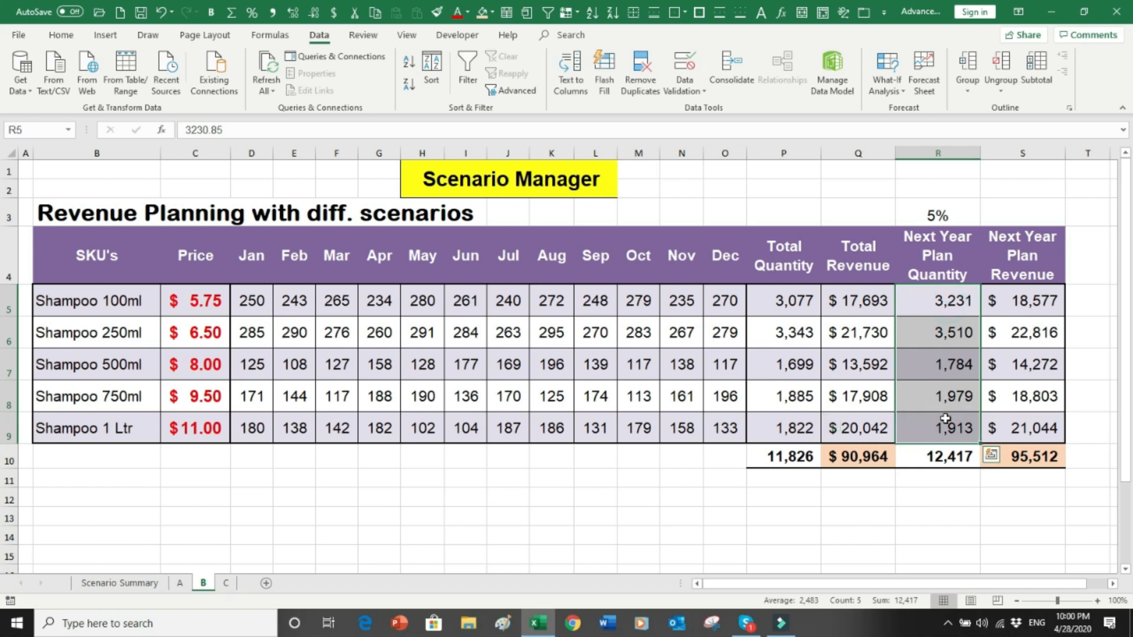
drag(1012, 298, 1015, 364)
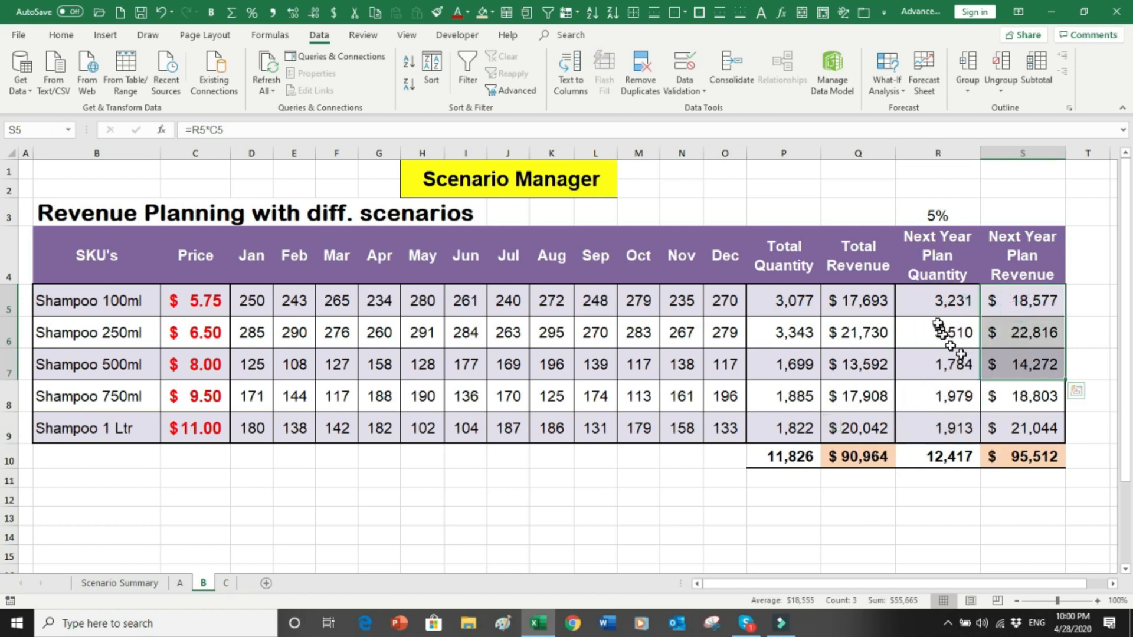
drag(942, 295, 947, 460)
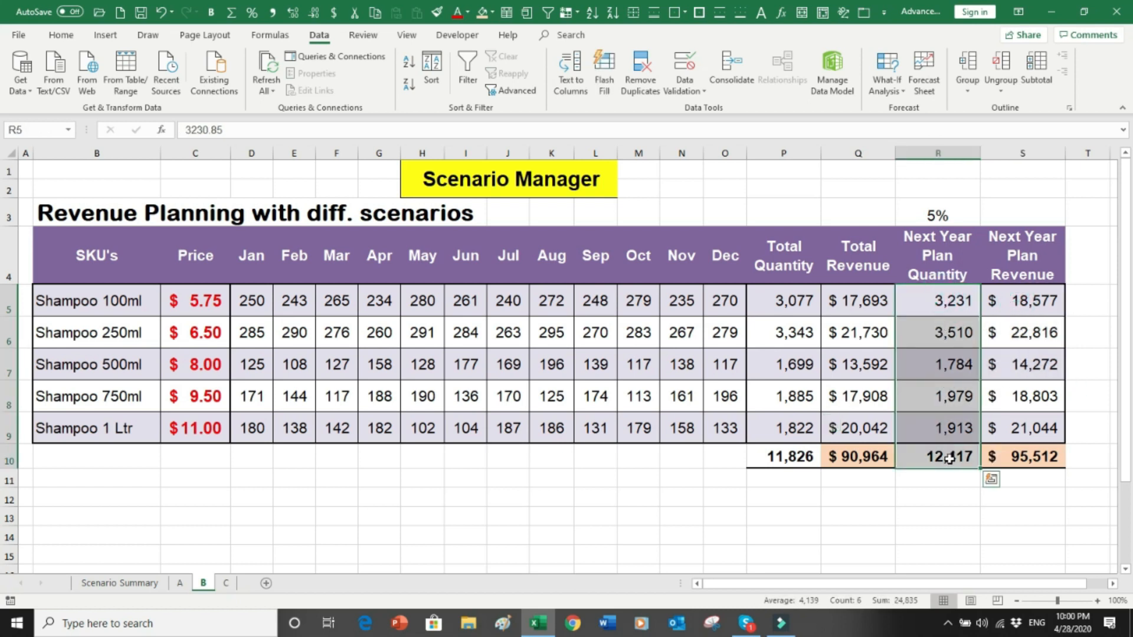
click(1012, 450)
click(890, 458)
click(1016, 461)
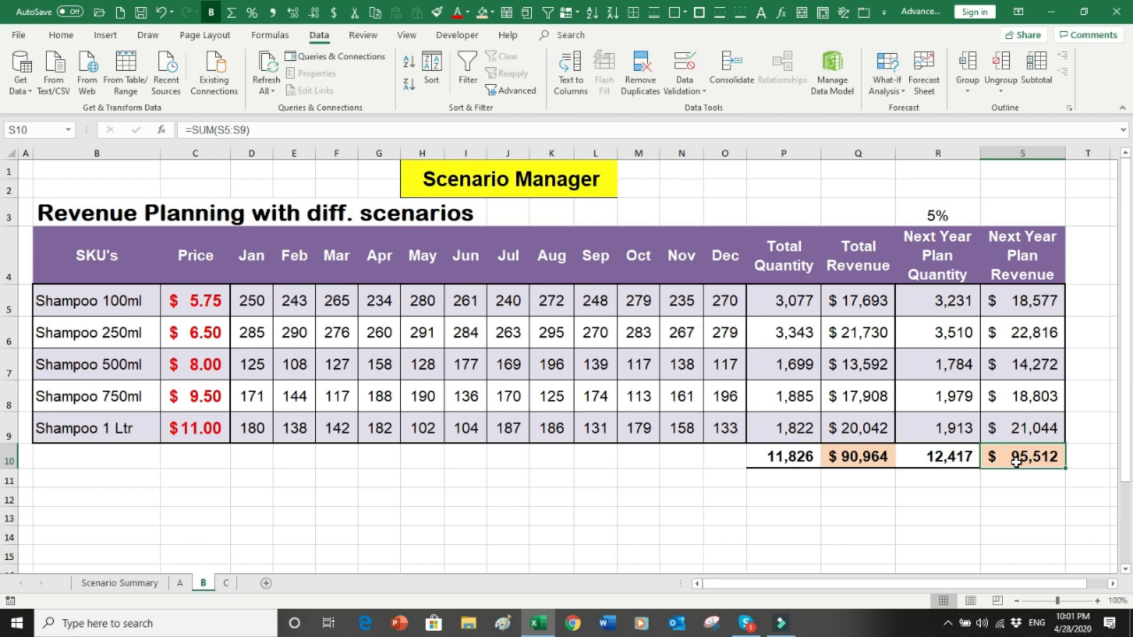
Delete the existing scenarios 5%, 7% and Best from sheet B's Scenario Manager
click(879, 196)
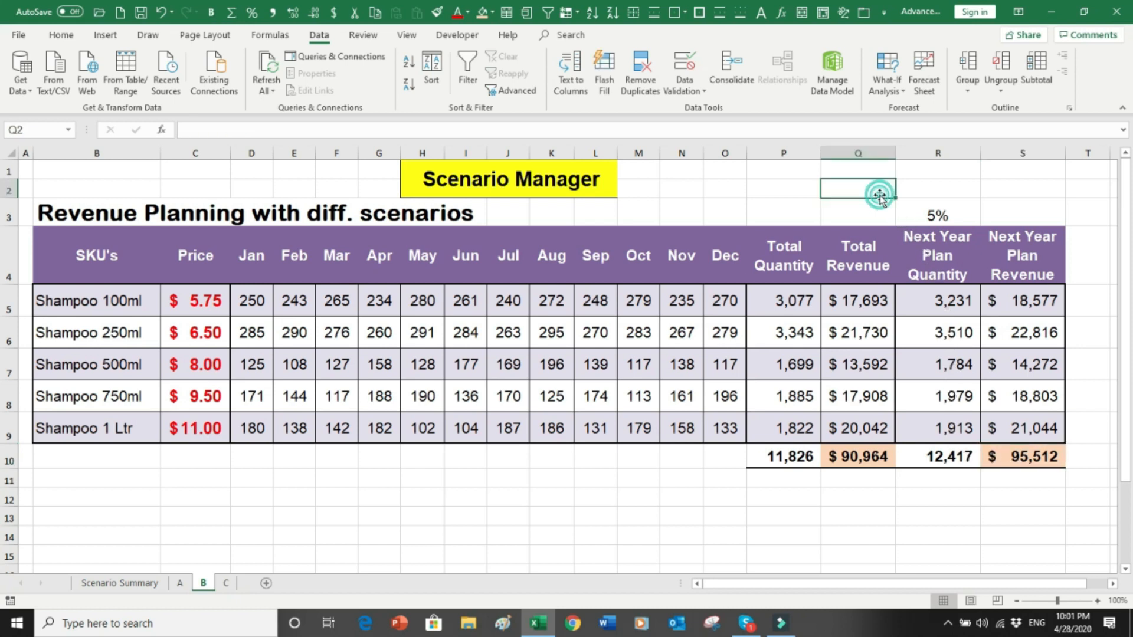
click(903, 100)
click(913, 109)
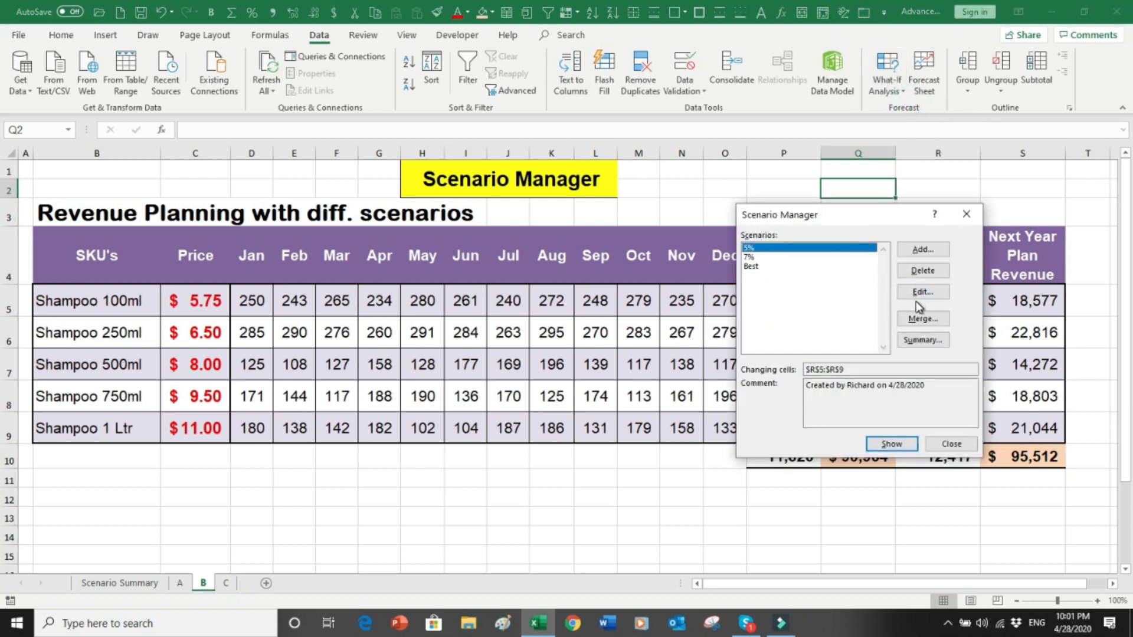
click(914, 273)
click(914, 273)
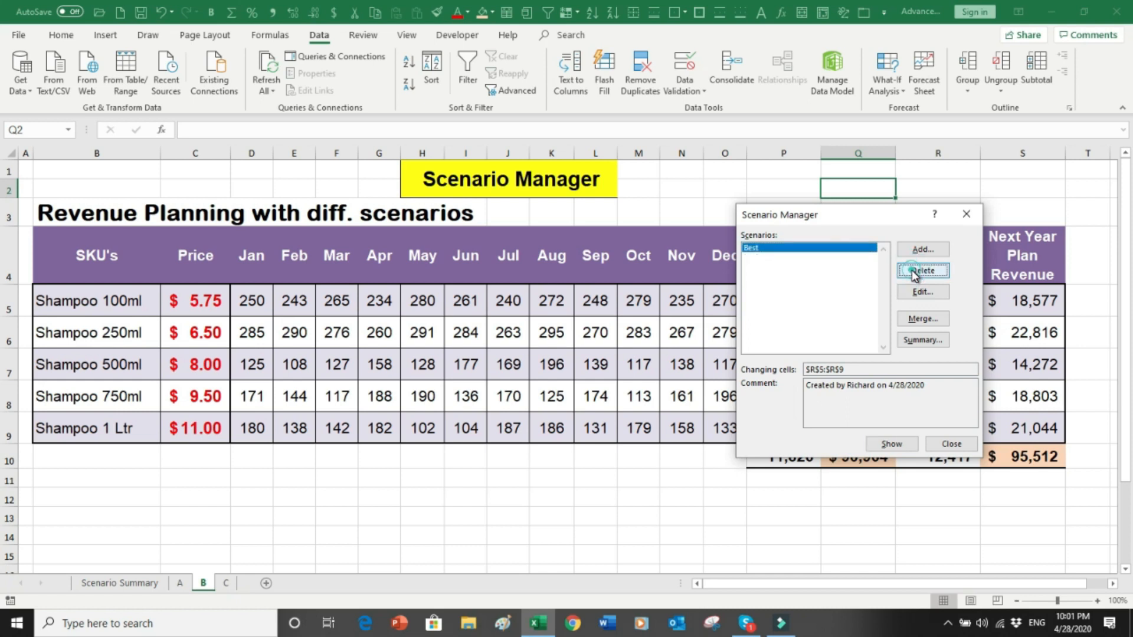
click(914, 270)
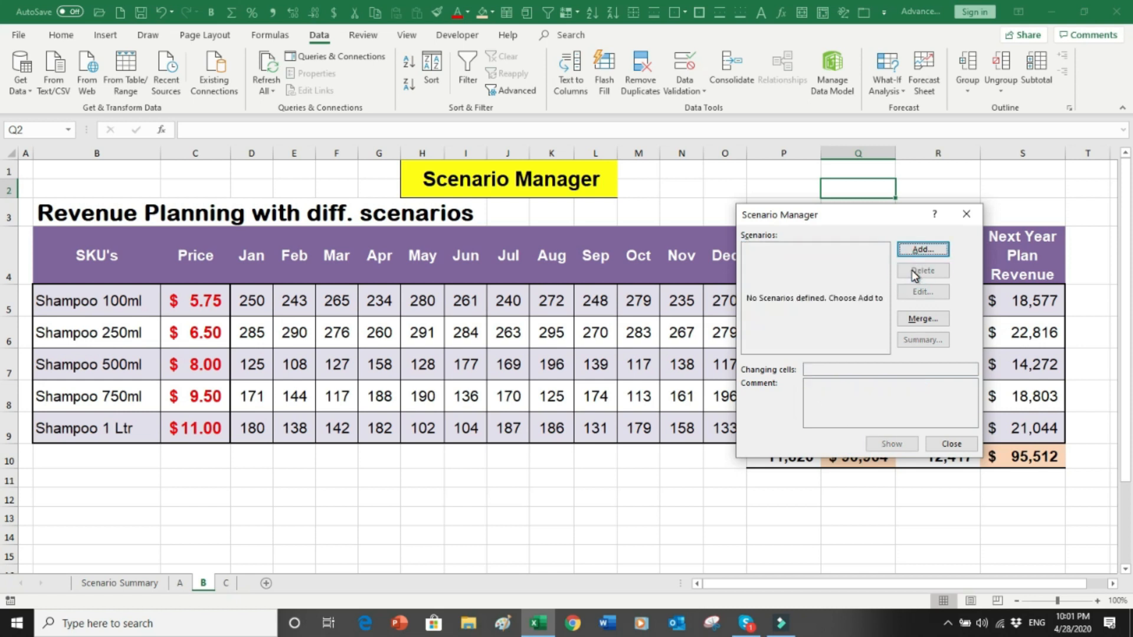
Add a scenario named Avg with R5:R9 as changing cells, keeping the current next-year plan quantities
click(914, 251)
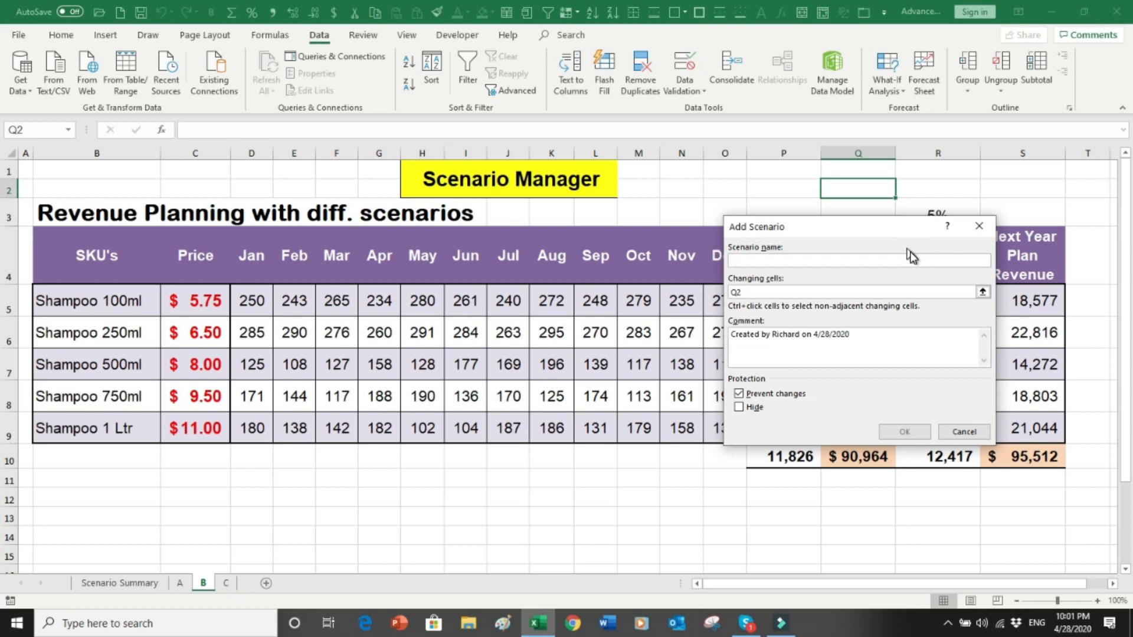
text(Avg)
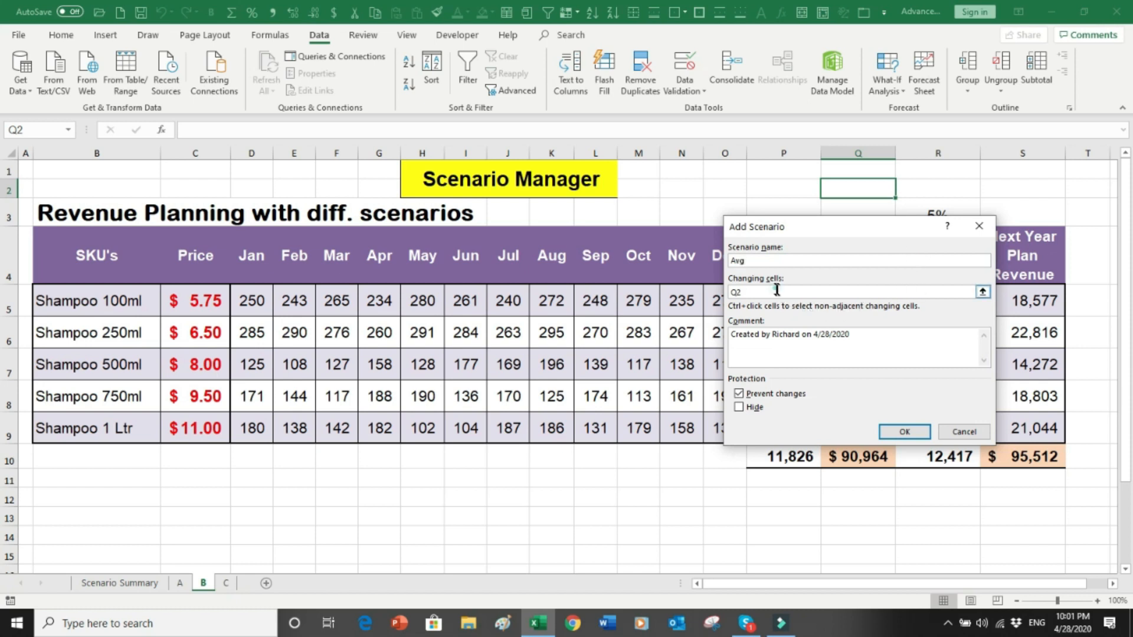
drag(804, 232, 649, 236)
key(BackSpace)
key(BackSpace)
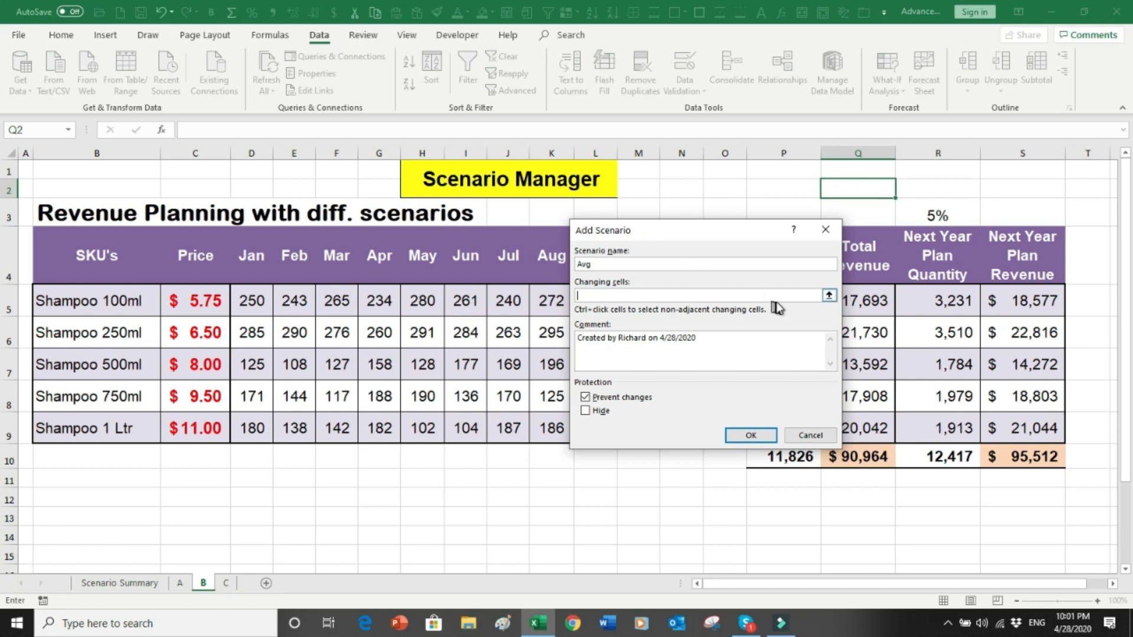
drag(933, 297, 934, 416)
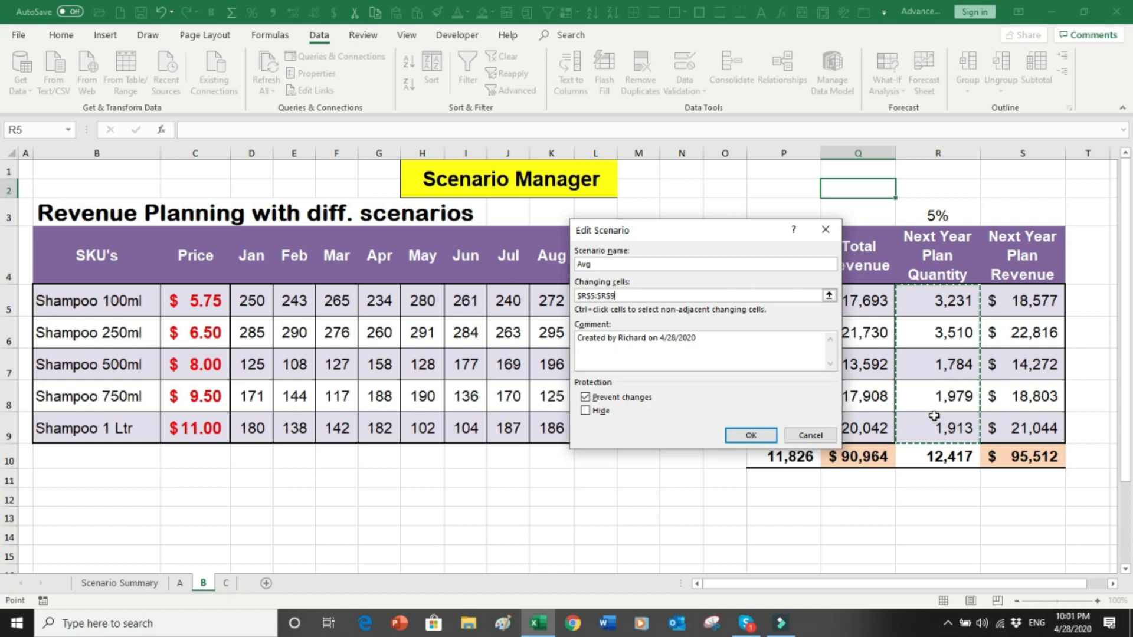
click(761, 435)
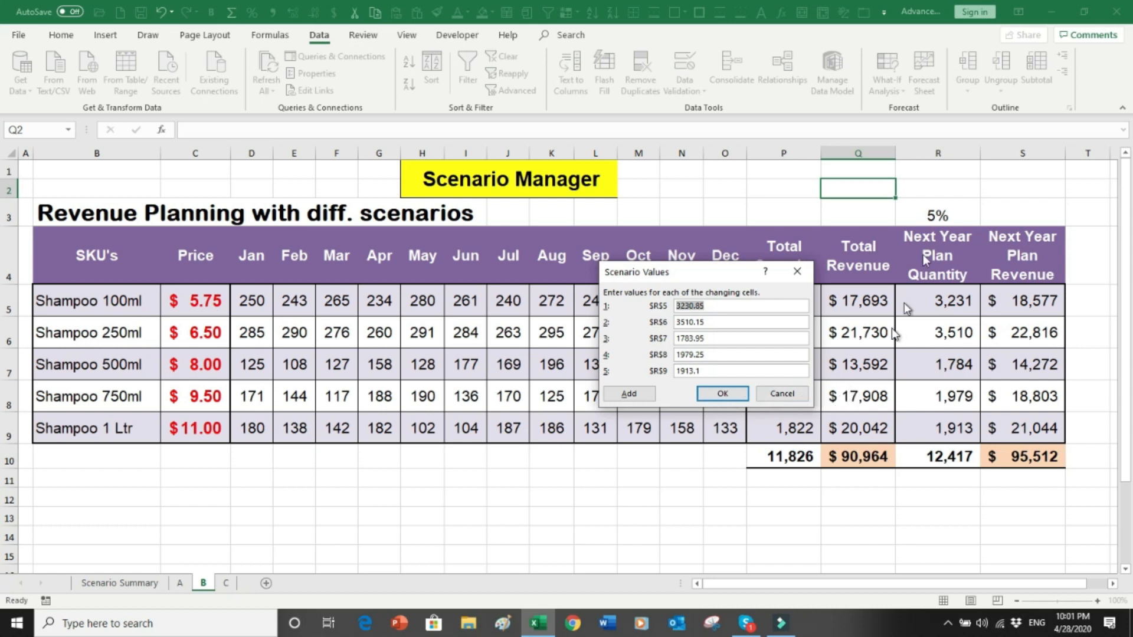
click(629, 394)
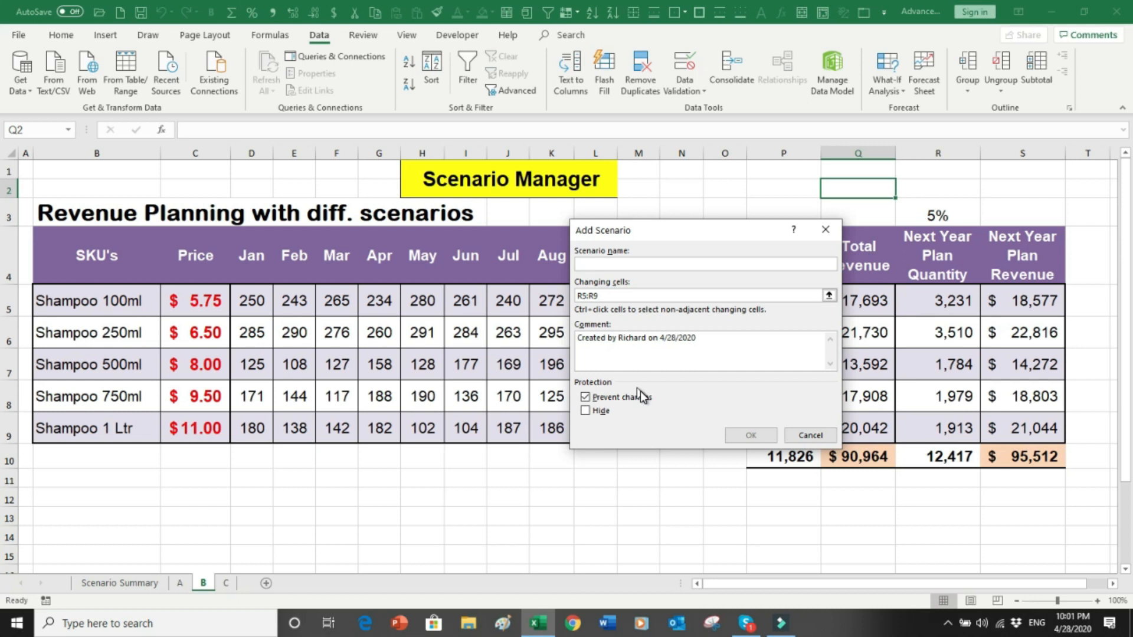
Add a second scenario for R5:R9 with the values 4000, 4000, 2000, 2500 and 2500
text(G)
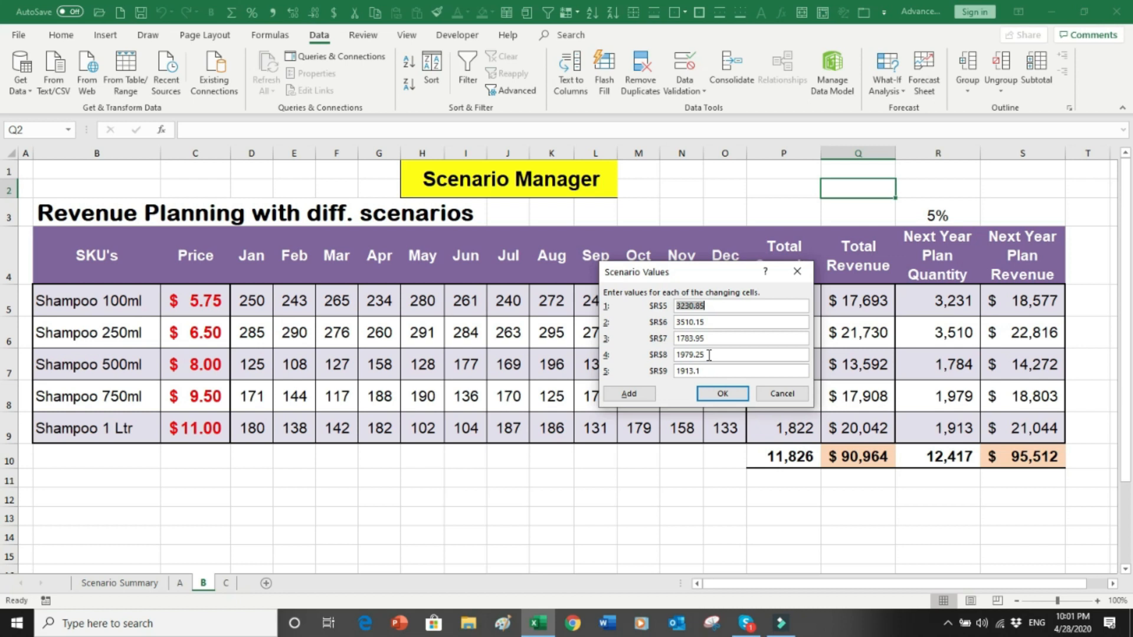
text(4000)
key(Tab)
text(4000)
key(Tab)
text(2000)
key(Tab)
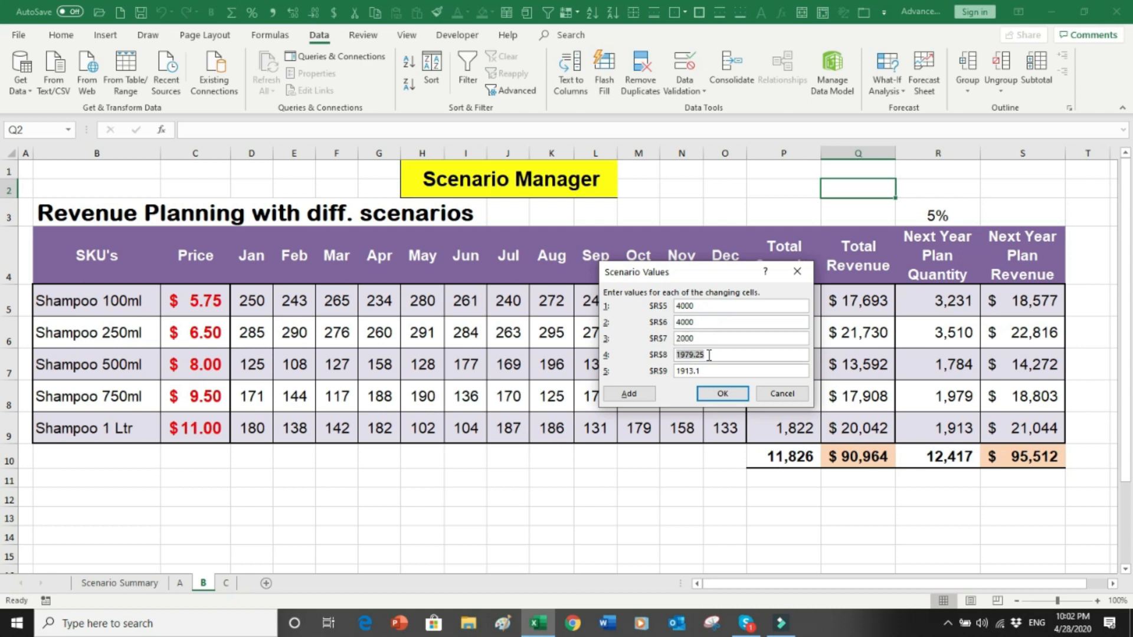
text(2500)
key(Tab)
text(2500)
click(647, 394)
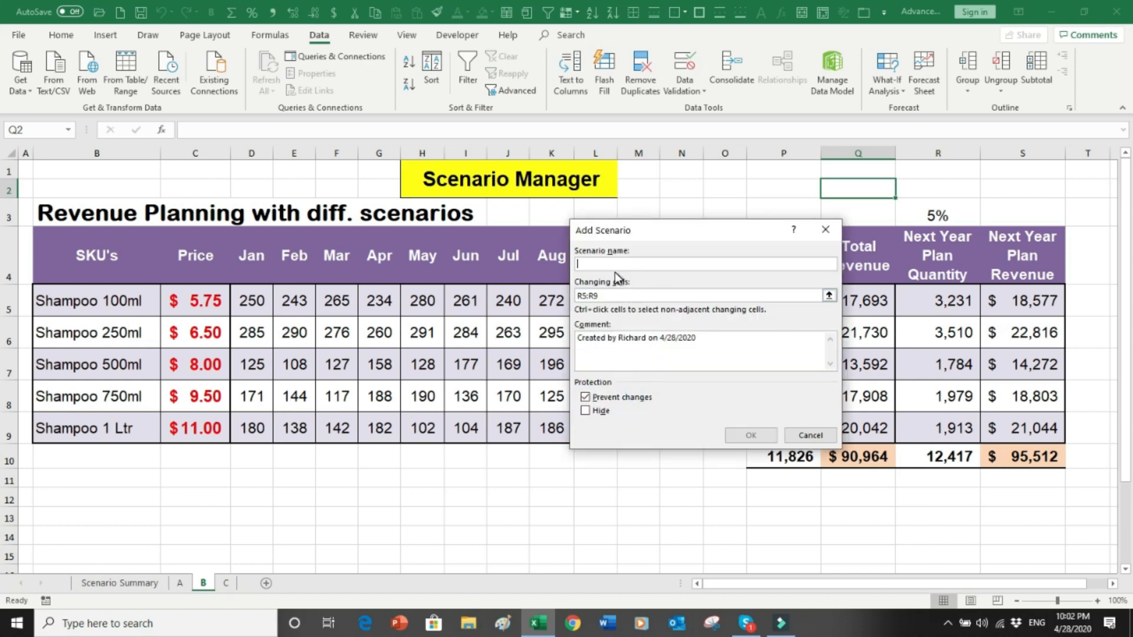
Add a third scenario named Excellent for R5:R9 with the values 5000, 5000, 3000, 3500 and 3500
text(Excellent)
click(749, 437)
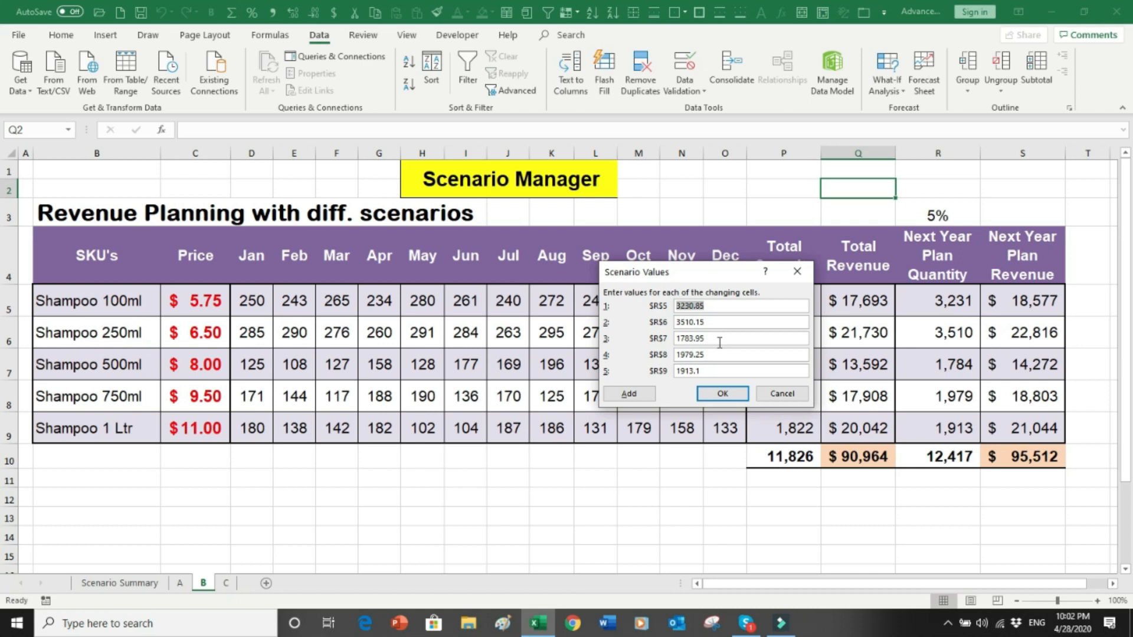
text(500)
key(Tab)
key(shift+Tab)
text(5000)
key(Tab)
text(5000)
key(Tab)
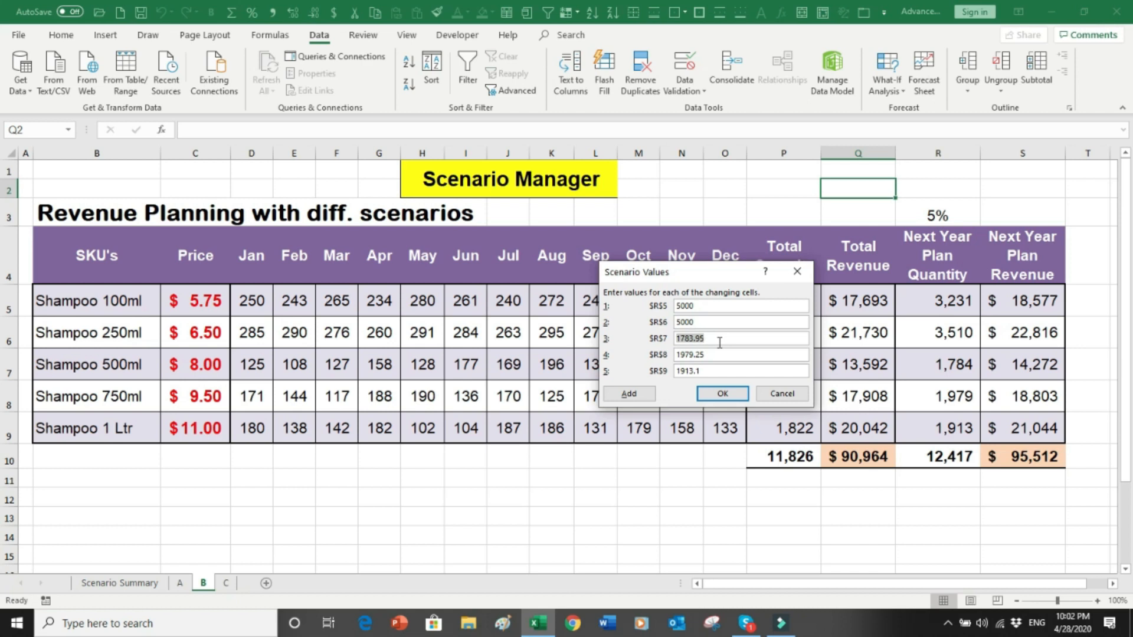
text(3000)
key(Tab)
text(3500)
key(Tab)
text(3500)
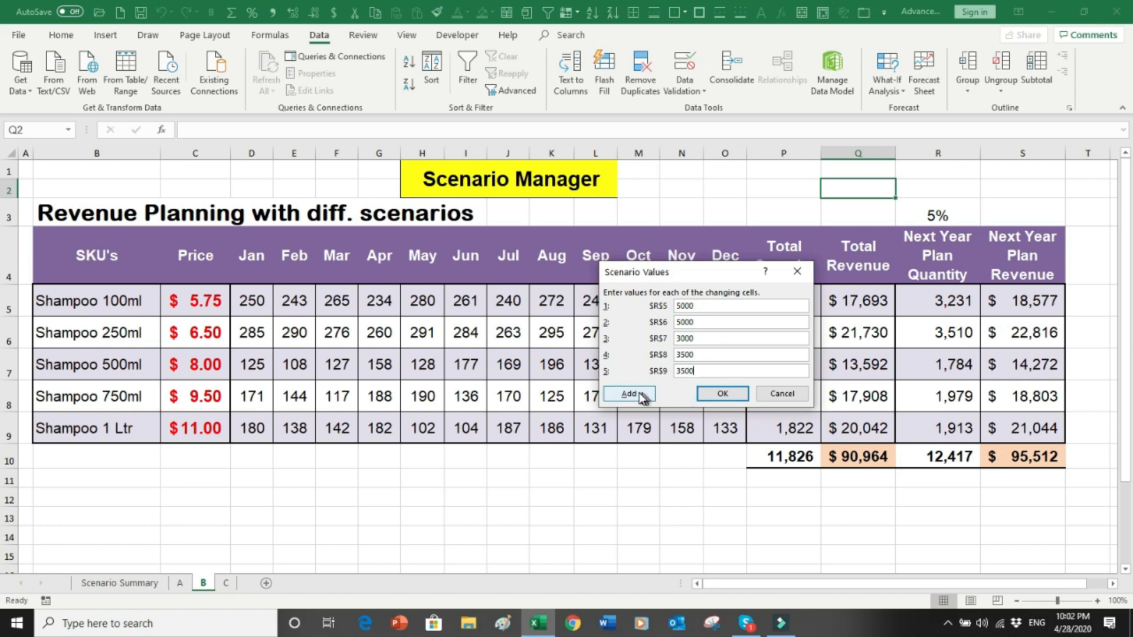
click(723, 394)
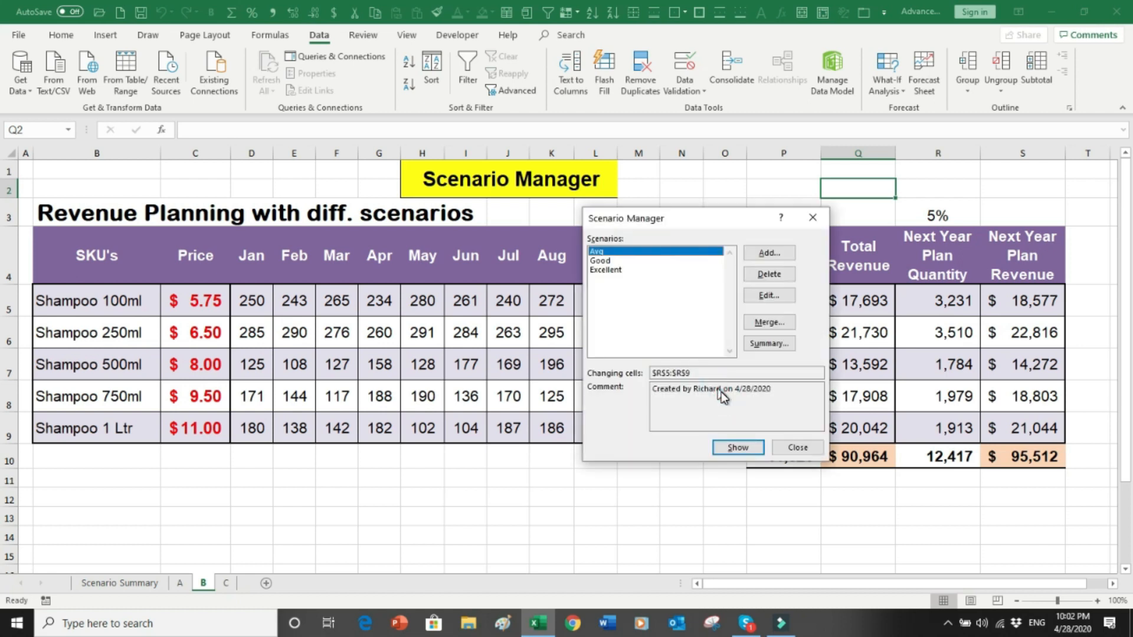
Show the Good, Excellent and Avg scenarios in turn on the sheet to compare their next-year quantities and revenues
drag(678, 218, 525, 245)
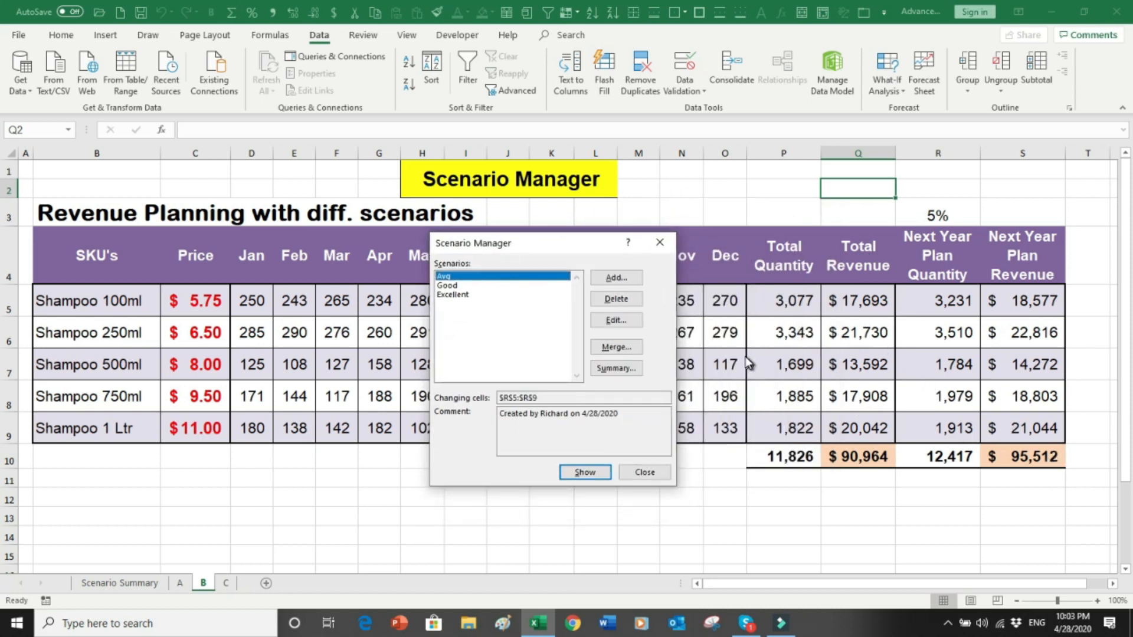
click(505, 285)
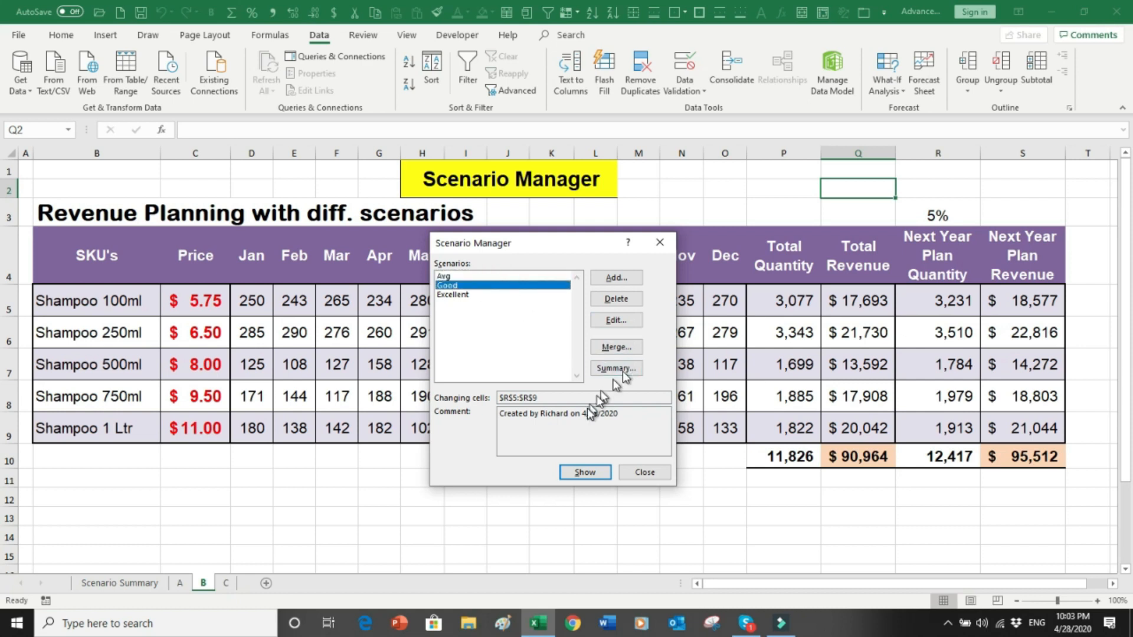
click(597, 475)
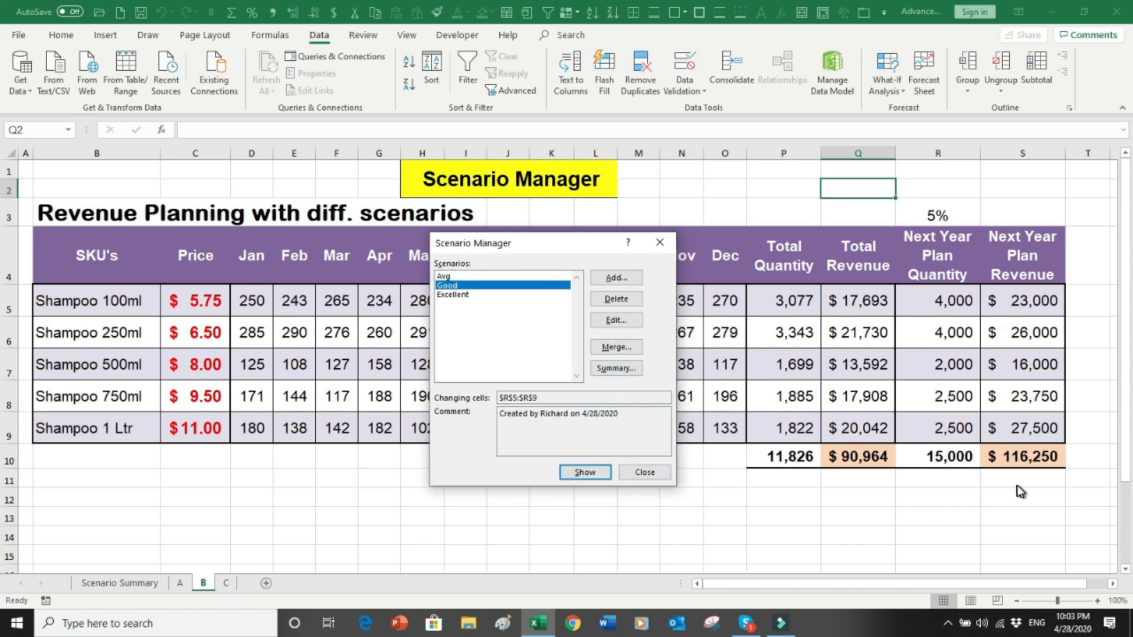
click(454, 294)
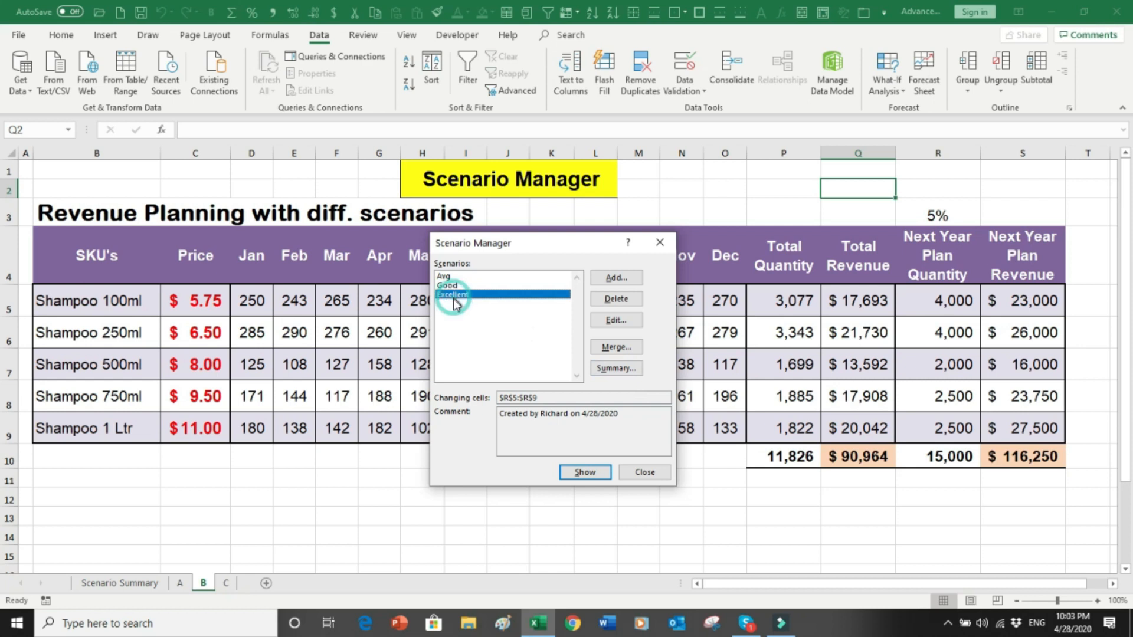
click(589, 471)
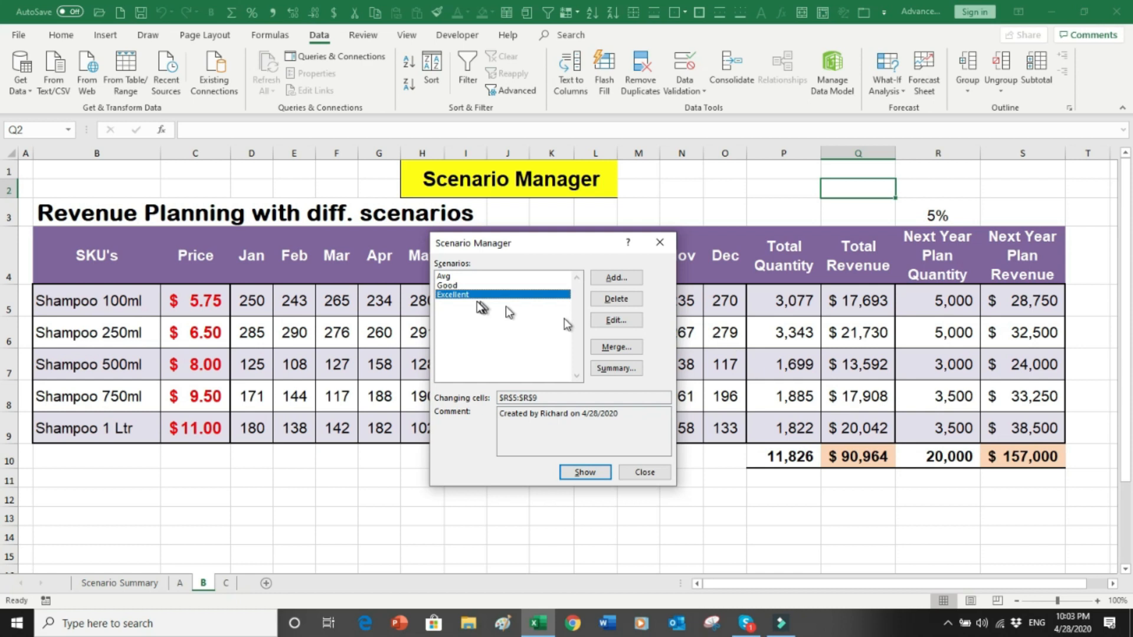
click(450, 277)
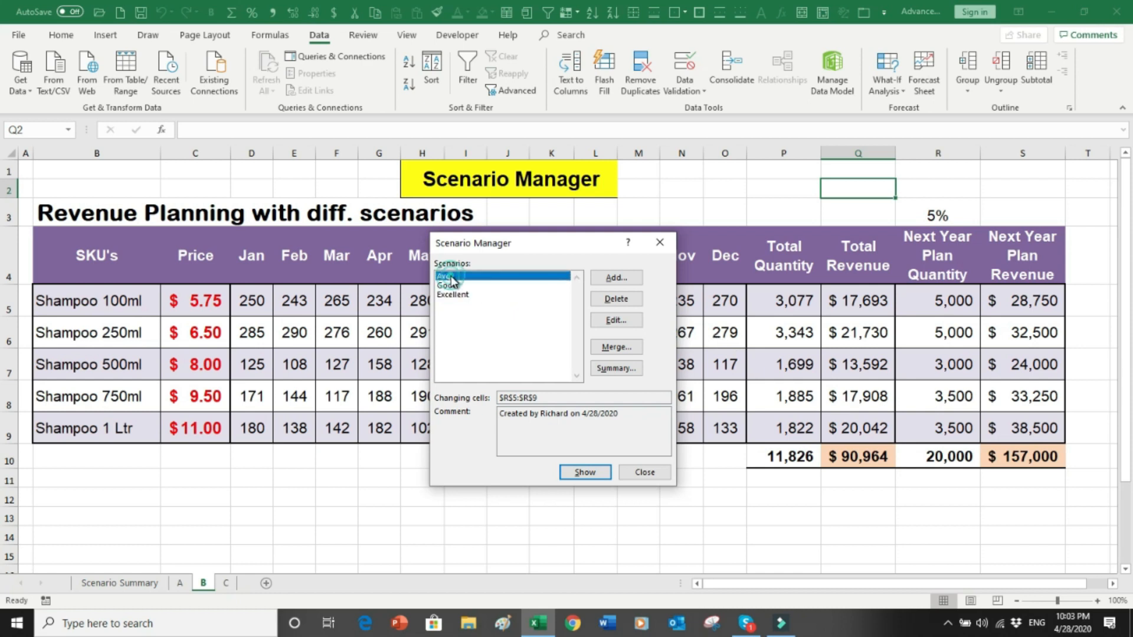
click(575, 472)
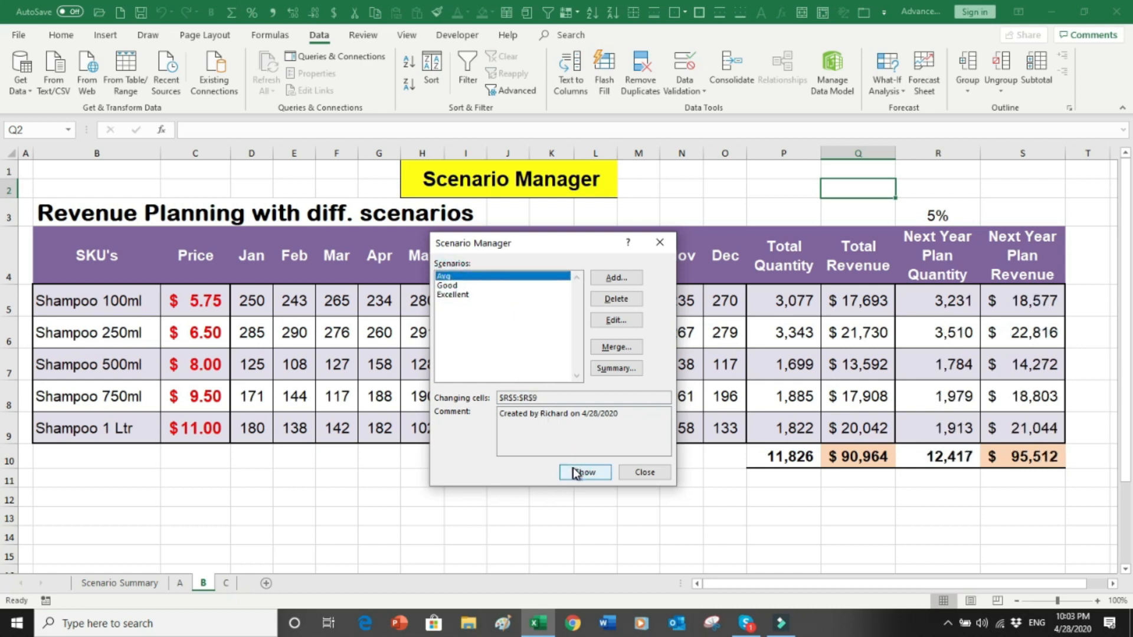
Create a scenario summary report with R10 and S10 as the result cells
click(616, 368)
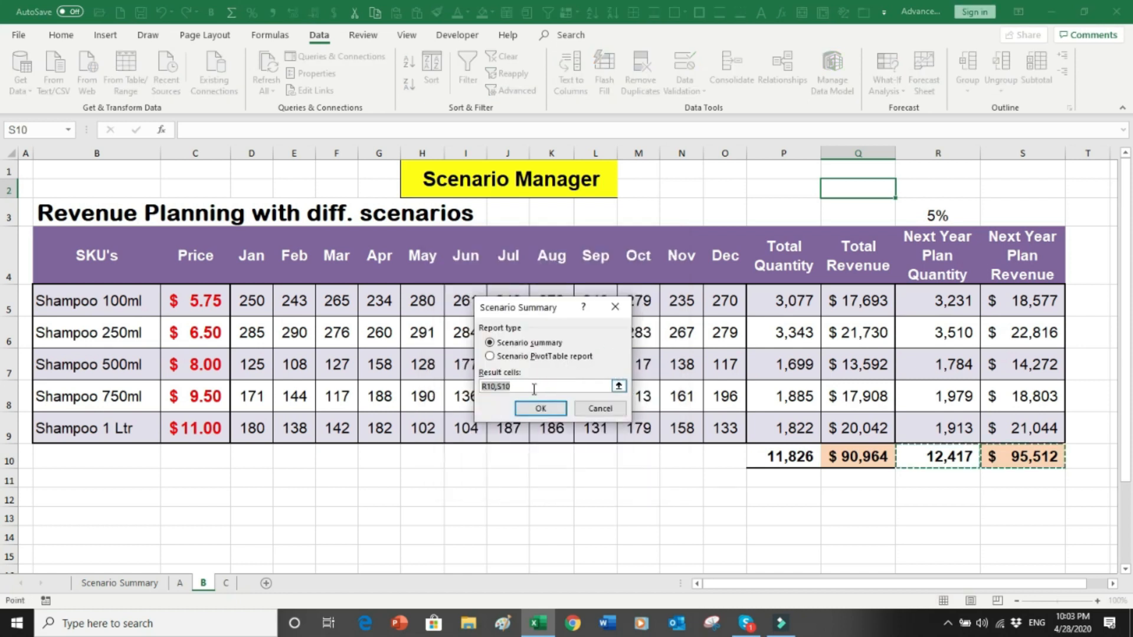
key(BackSpace)
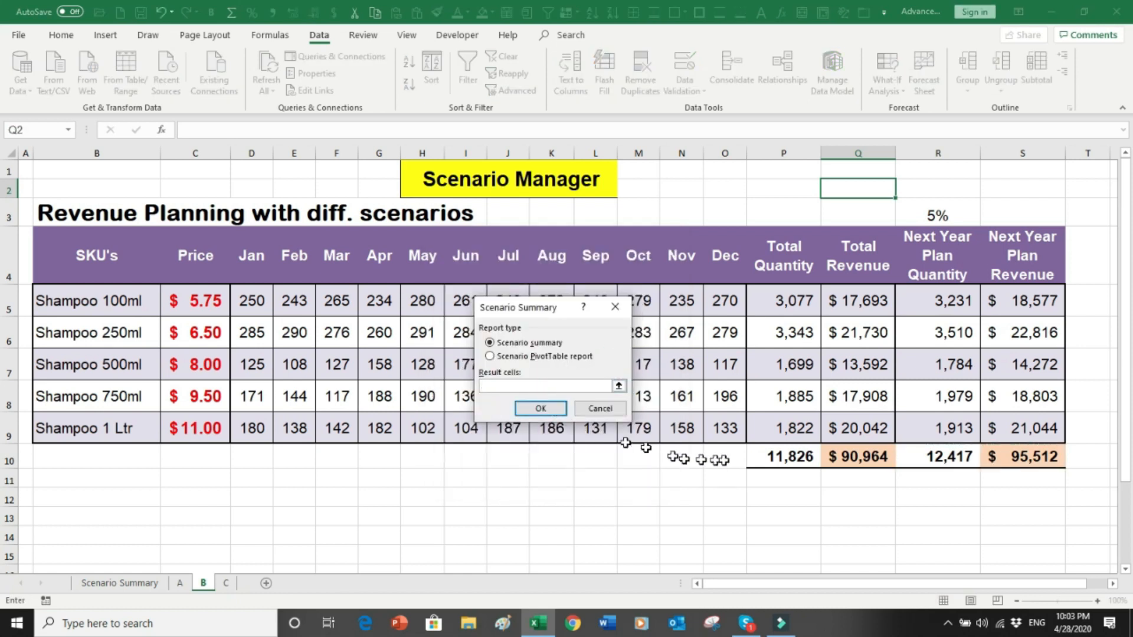
click(956, 457)
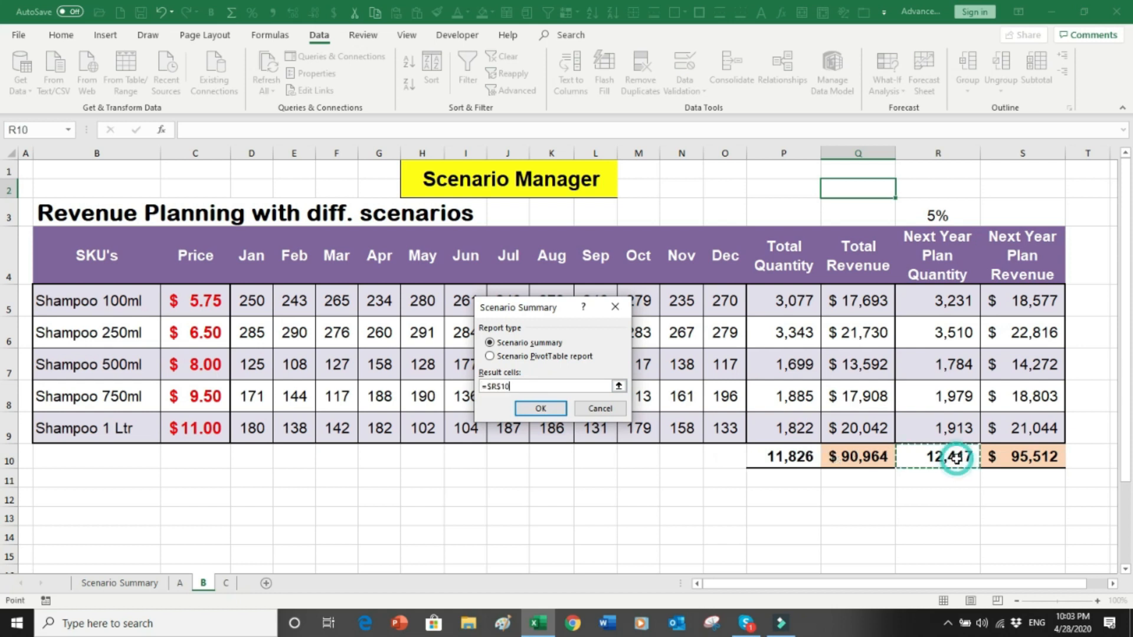
ctrl+click(1010, 458)
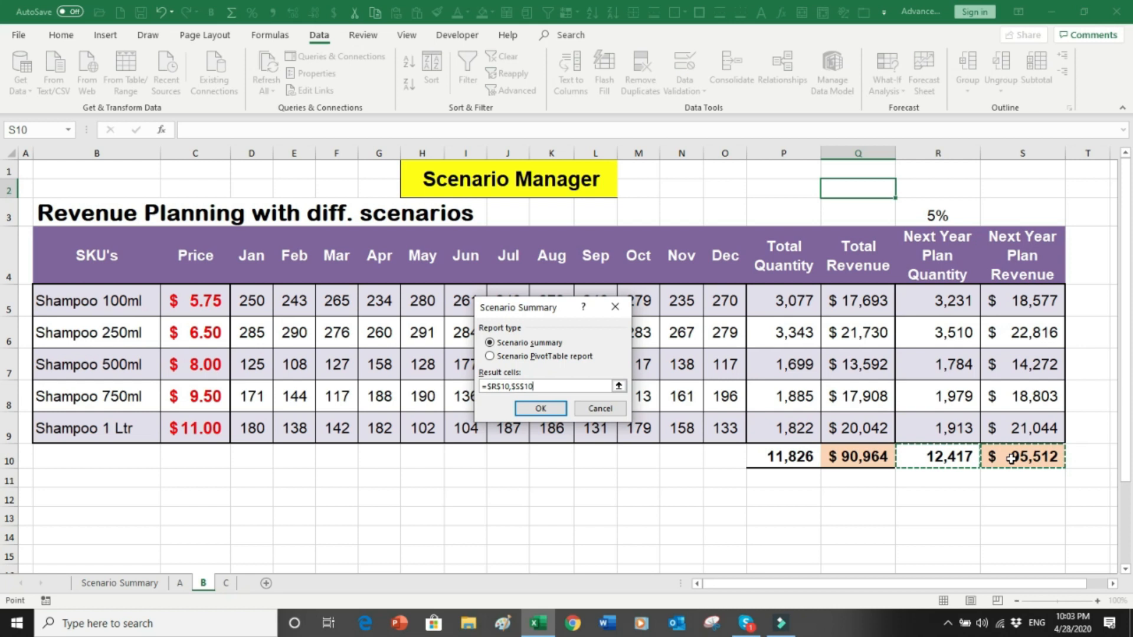
click(551, 413)
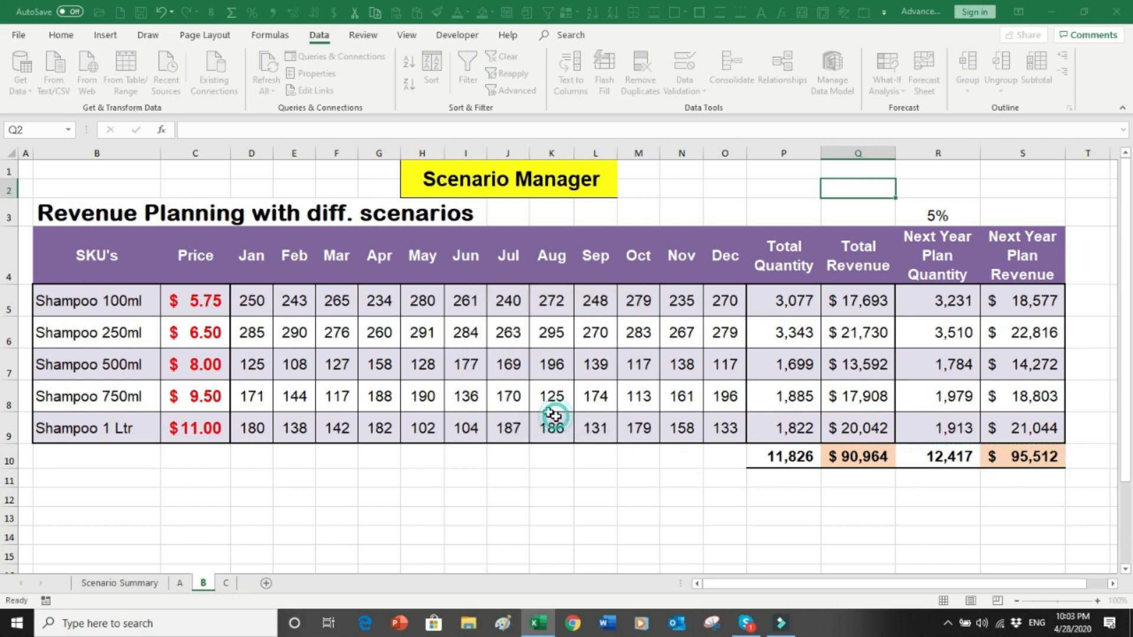
click(1097, 599)
click(1097, 600)
click(1096, 600)
click(1097, 600)
click(1097, 600)
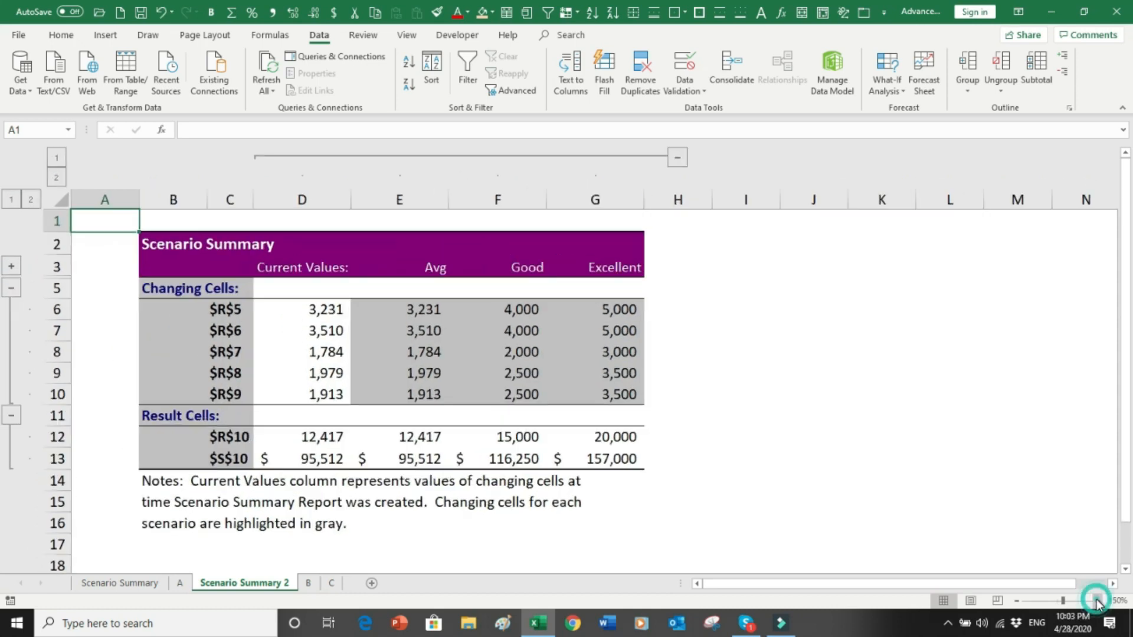